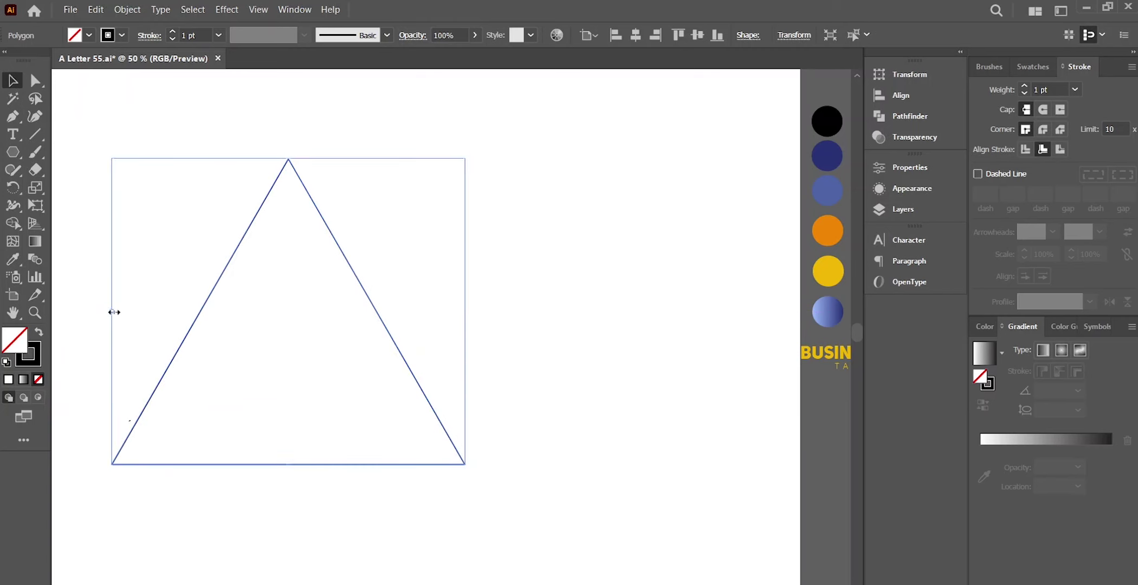
- Stretch the triangle's left side outward, nudge it down, and eyedrop the yellow circle's fill
drag(114, 312, 81, 312)
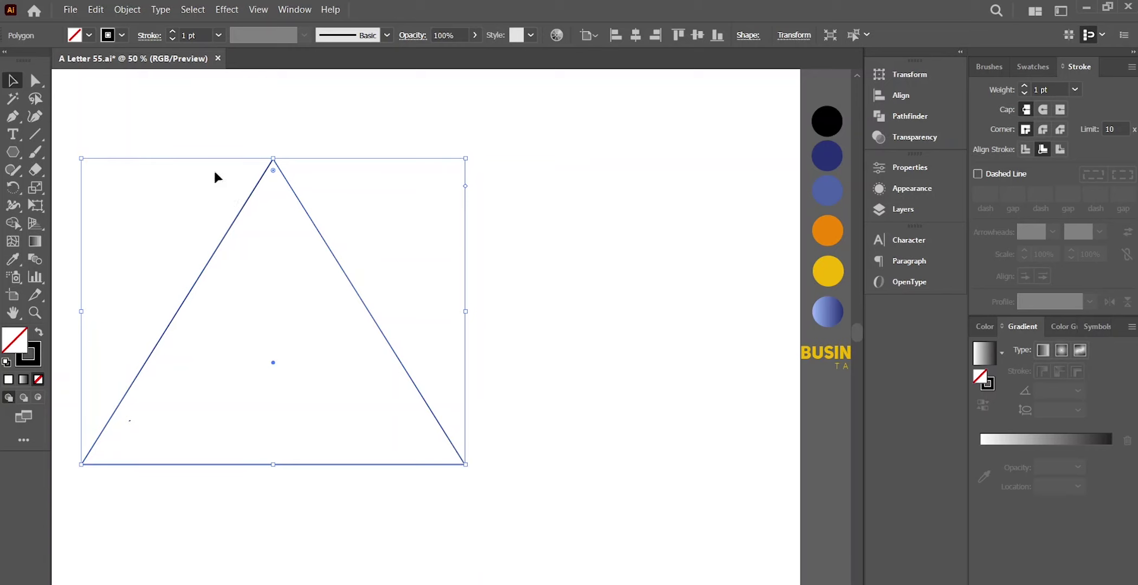
drag(330, 251, 332, 263)
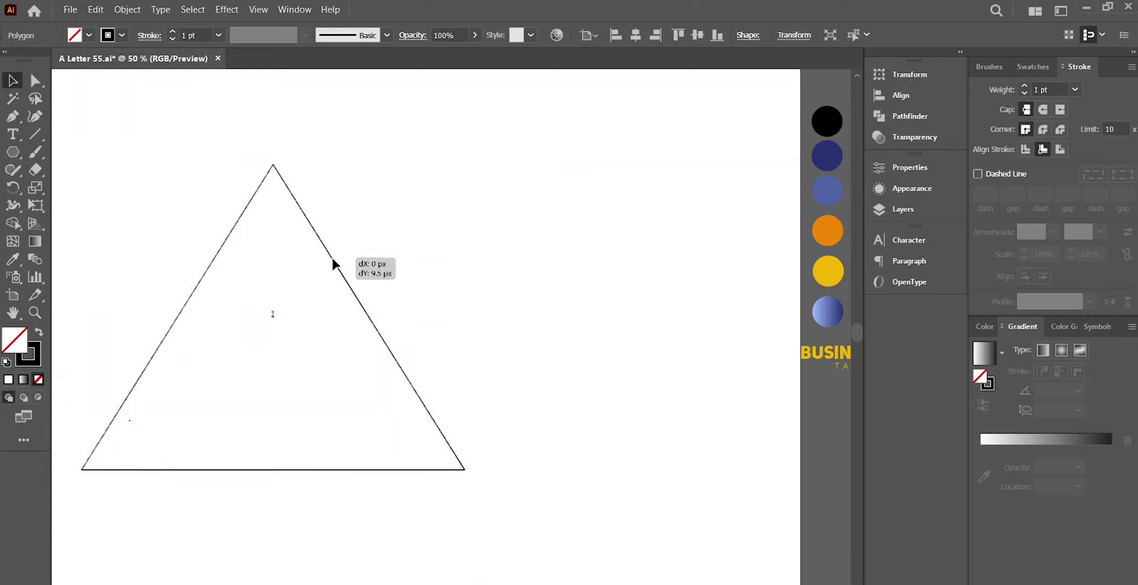
click(128, 9)
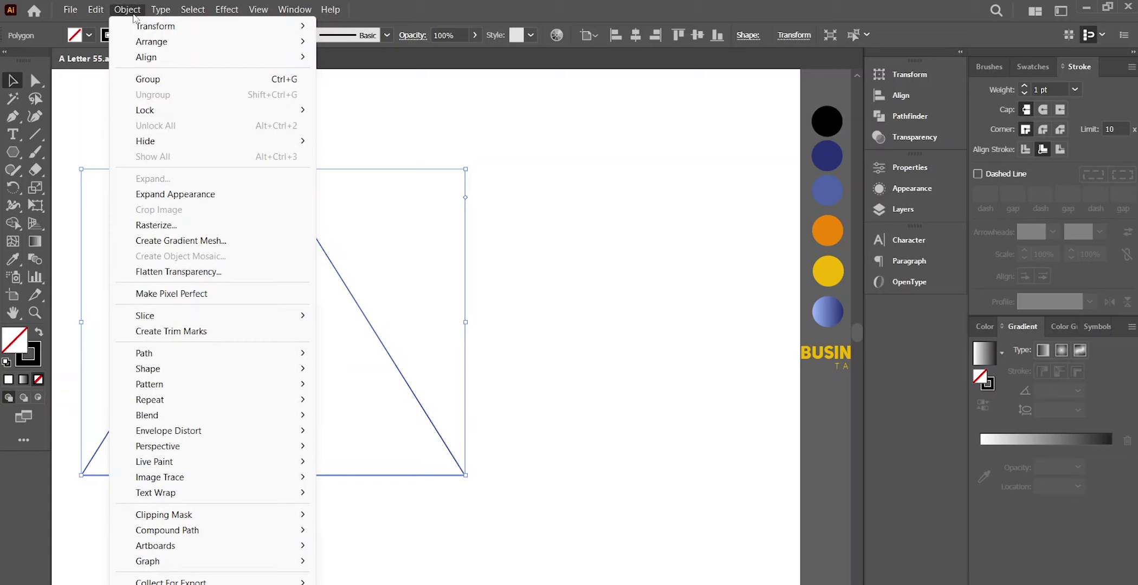
click(21, 346)
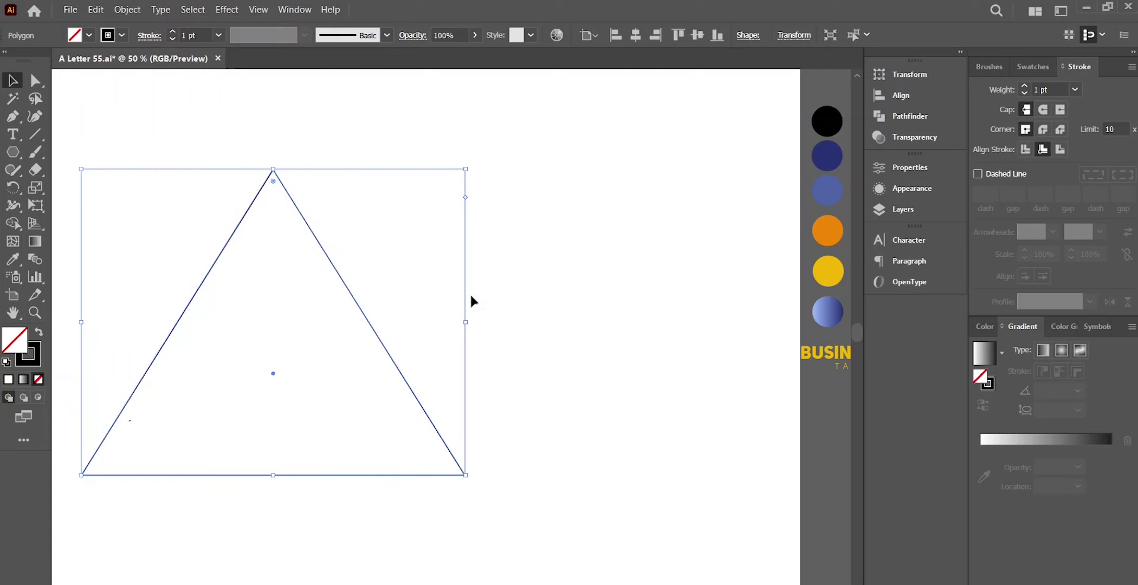
click(13, 260)
click(824, 267)
- Create a 15 px offset path around the yellow triangle
key(v)
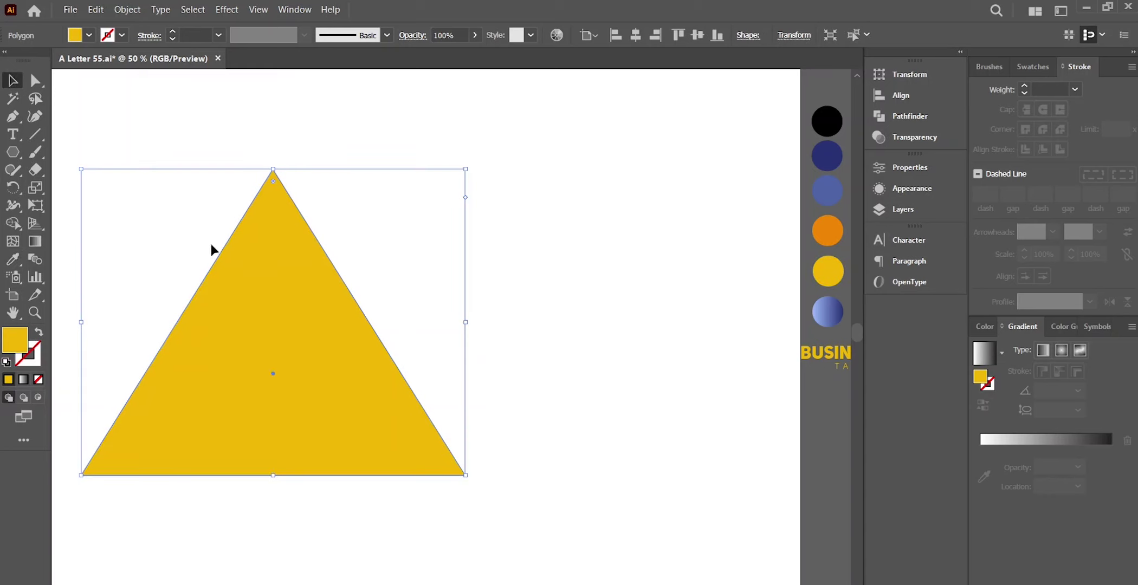
click(127, 9)
mouse_move(144, 353)
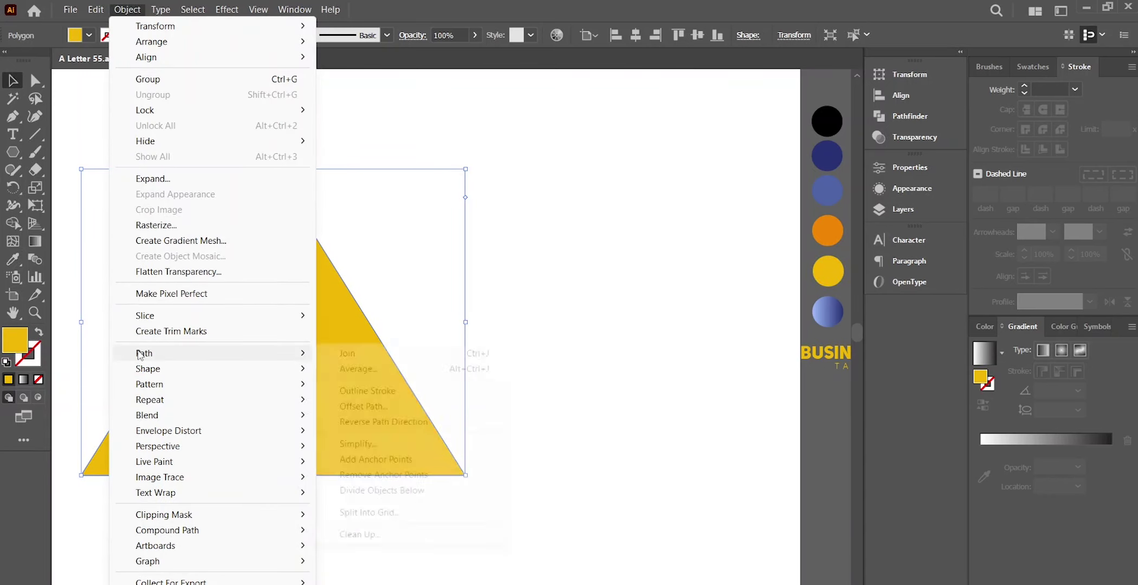
click(379, 407)
double_click(520, 267)
text(15)
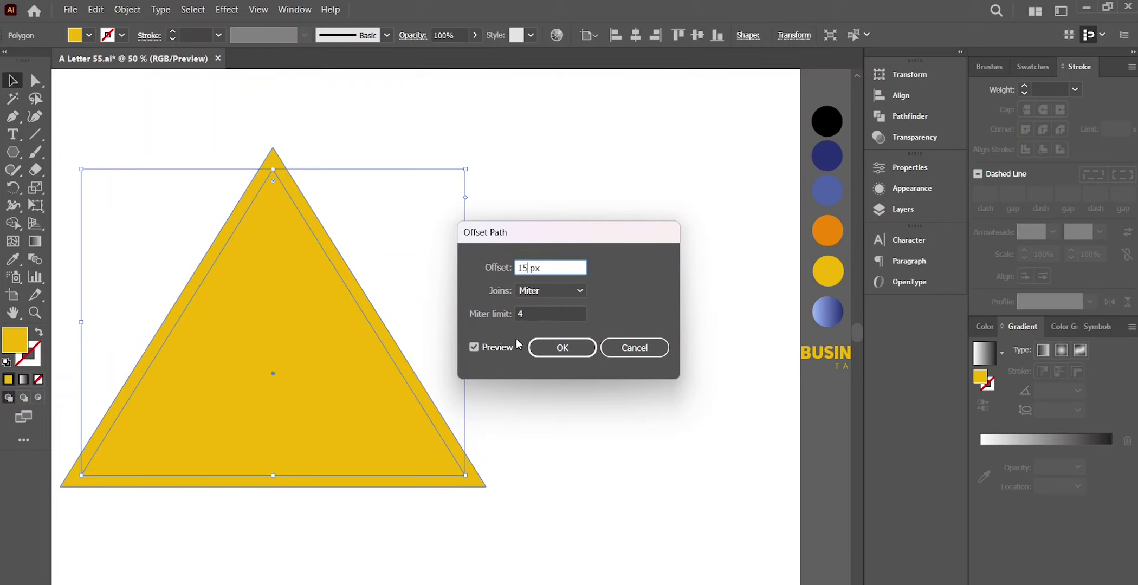
click(499, 346)
click(562, 348)
- Reselect the yellow triangle and create a second offset path at 30 px
click(530, 220)
click(310, 221)
click(129, 10)
mouse_move(144, 353)
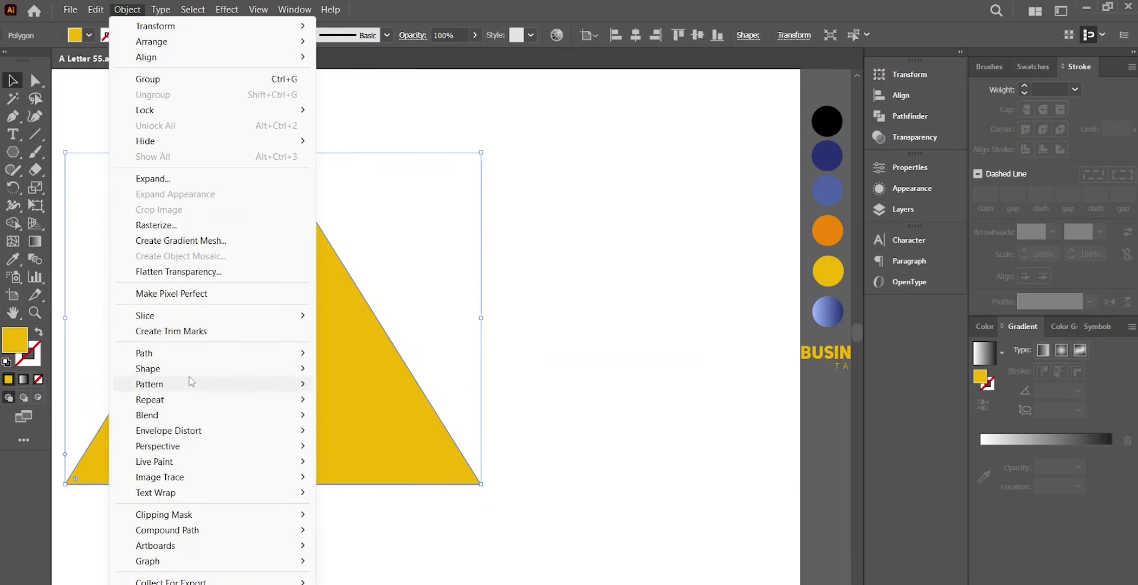
click(336, 407)
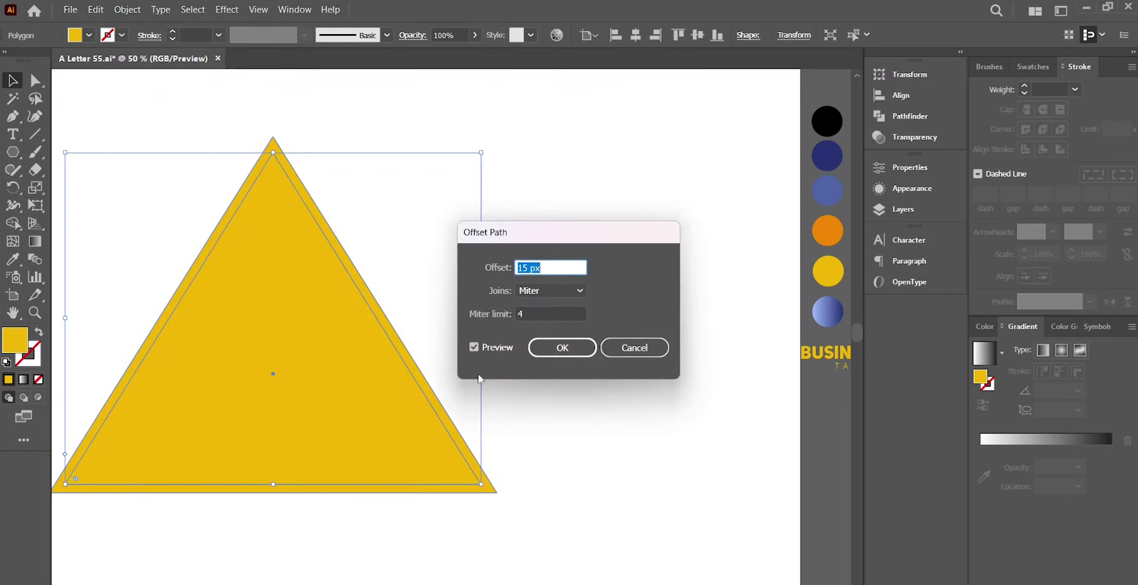
text(30)
click(487, 348)
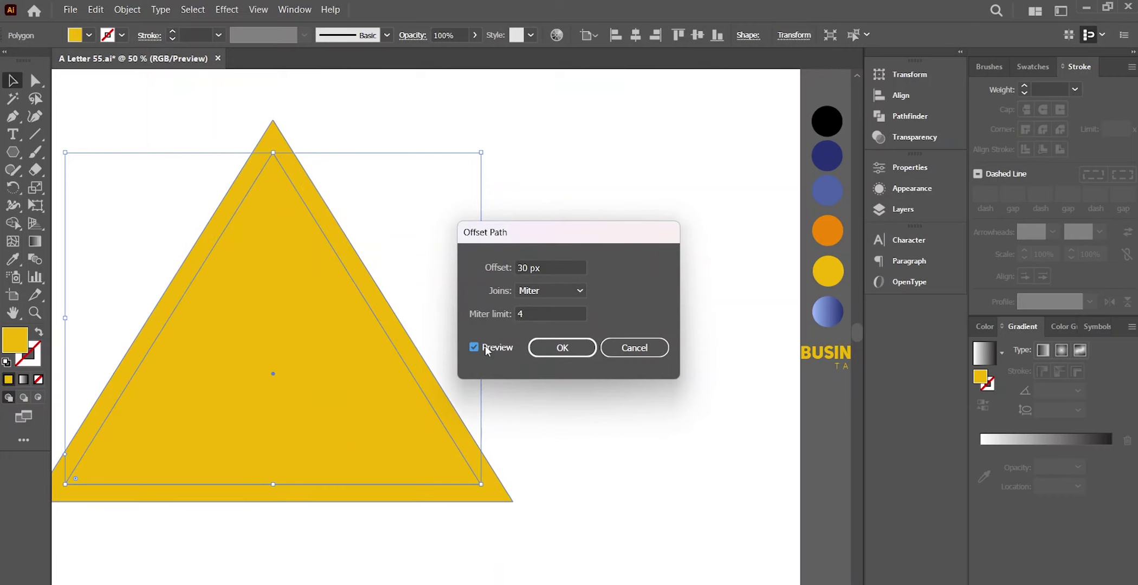
click(562, 347)
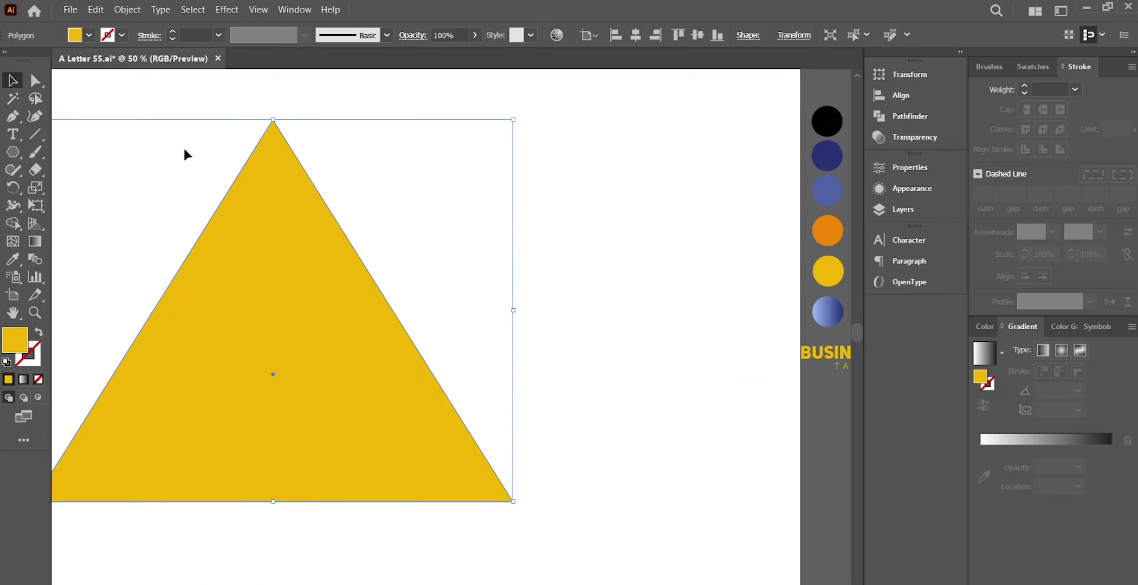
- Shift the selected triangles right and delete the band between the inner two with Shape Builder
key(ctrl+a)
drag(373, 299, 398, 298)
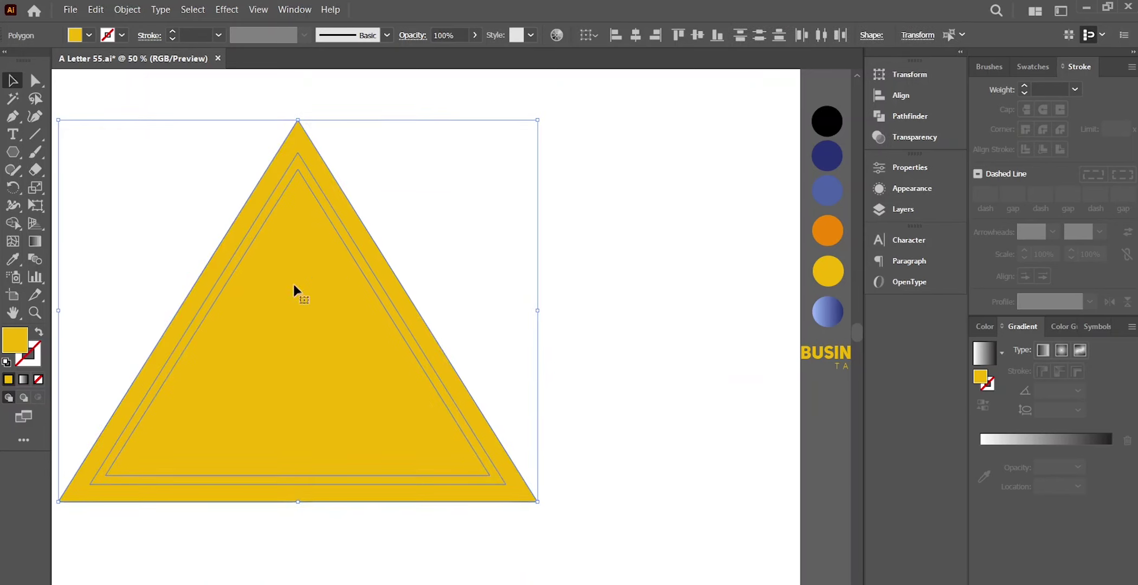
click(14, 224)
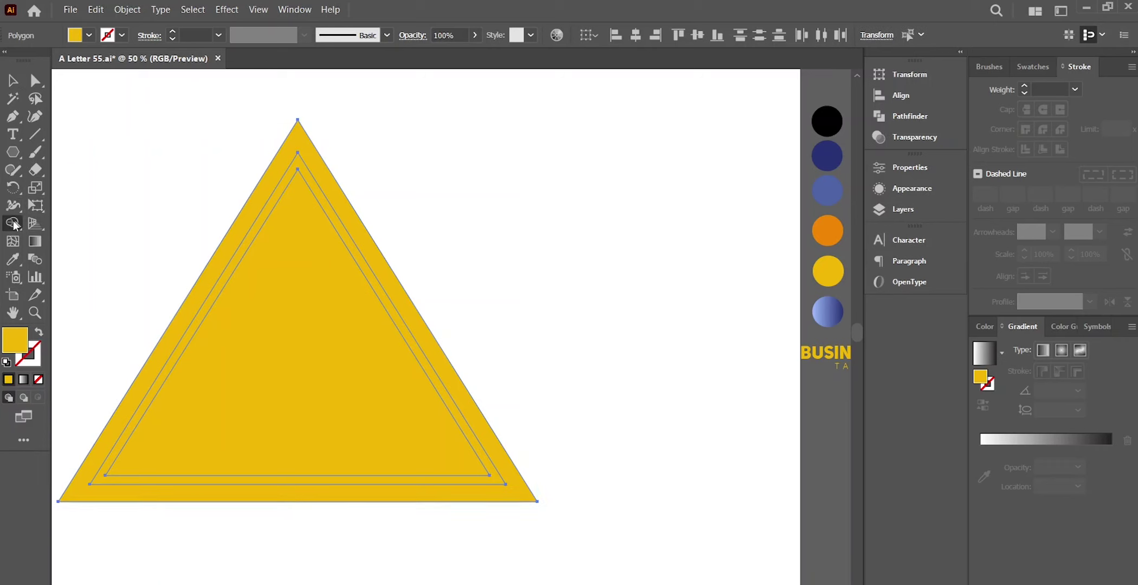
alt+click(239, 252)
click(12, 80)
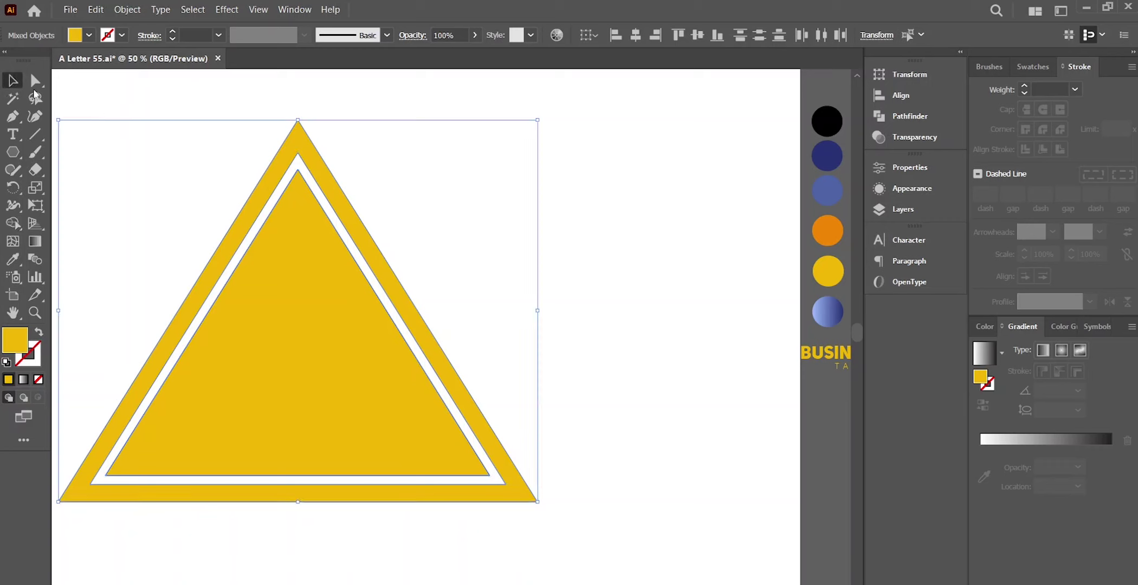
click(601, 211)
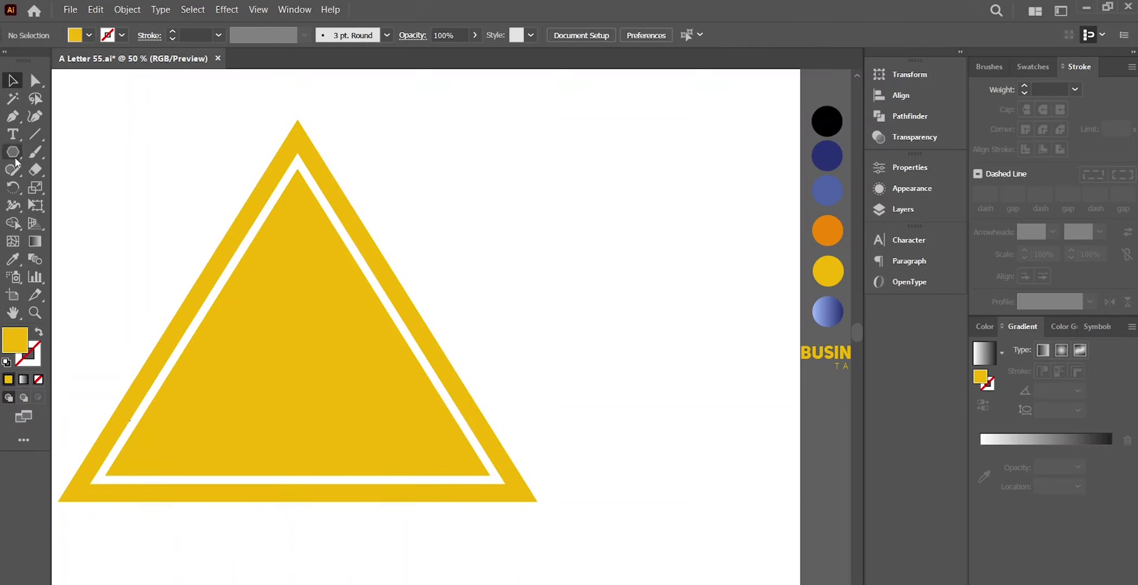
- Move the triangle artwork up and draw a yellow circle below it with the Ellipse tool
click(358, 398)
mouse_move(376, 332)
mouse_down()
mouse_move(372, 249)
mouse_move(382, 259)
mouse_up()
click(258, 445)
click(12, 152)
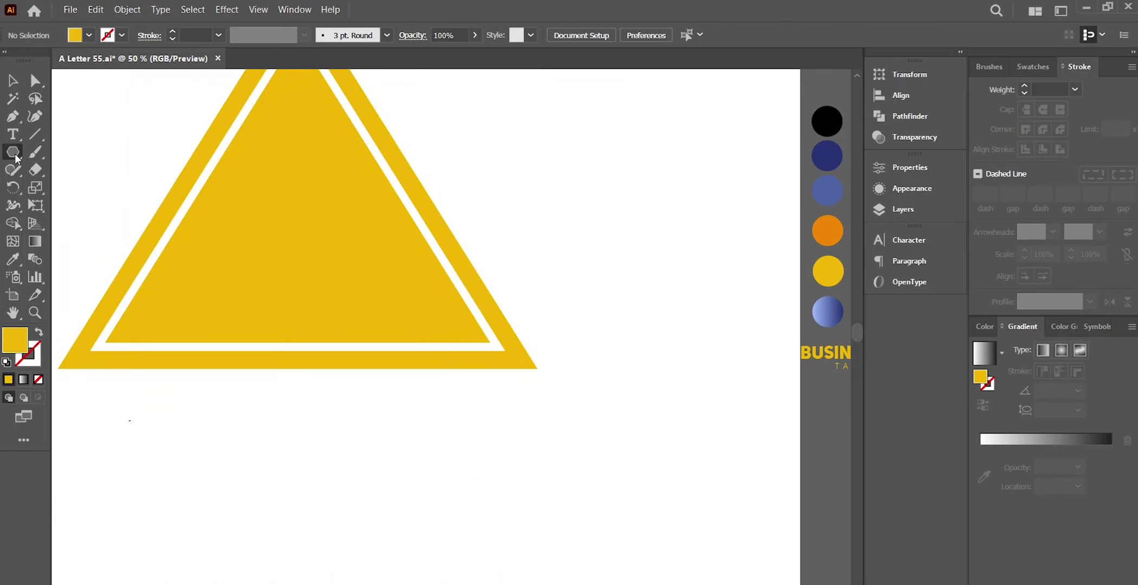
click(71, 208)
drag(61, 413, 229, 539)
- Duplicate the circle into a row of five, then set the triangle onto the row
key(v)
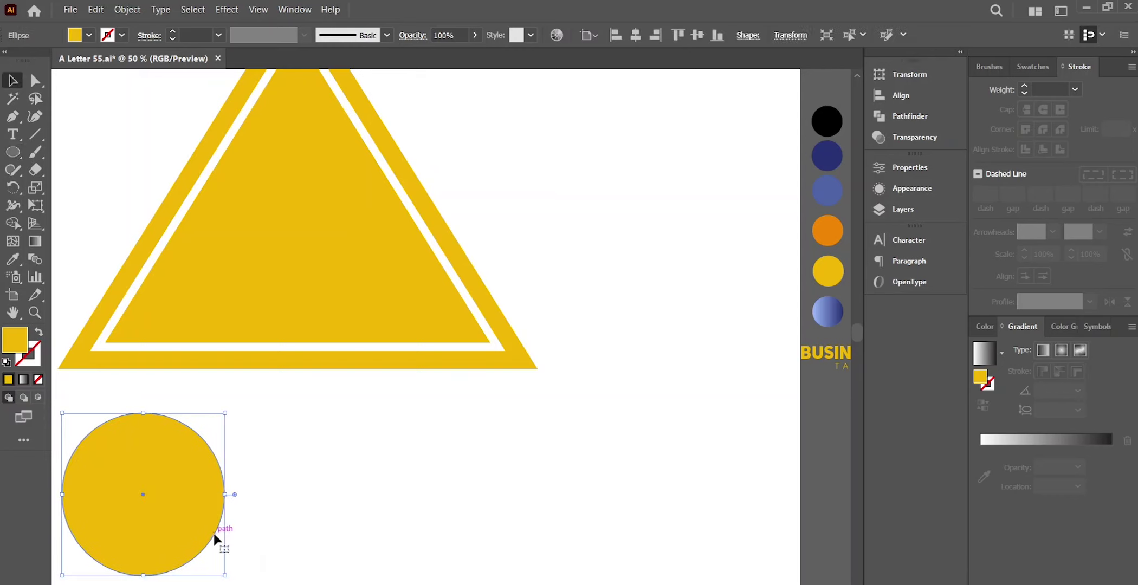
drag(223, 540, 320, 539)
key(ctrl+d)
key(ctrl+d)
key(ctrl+d)
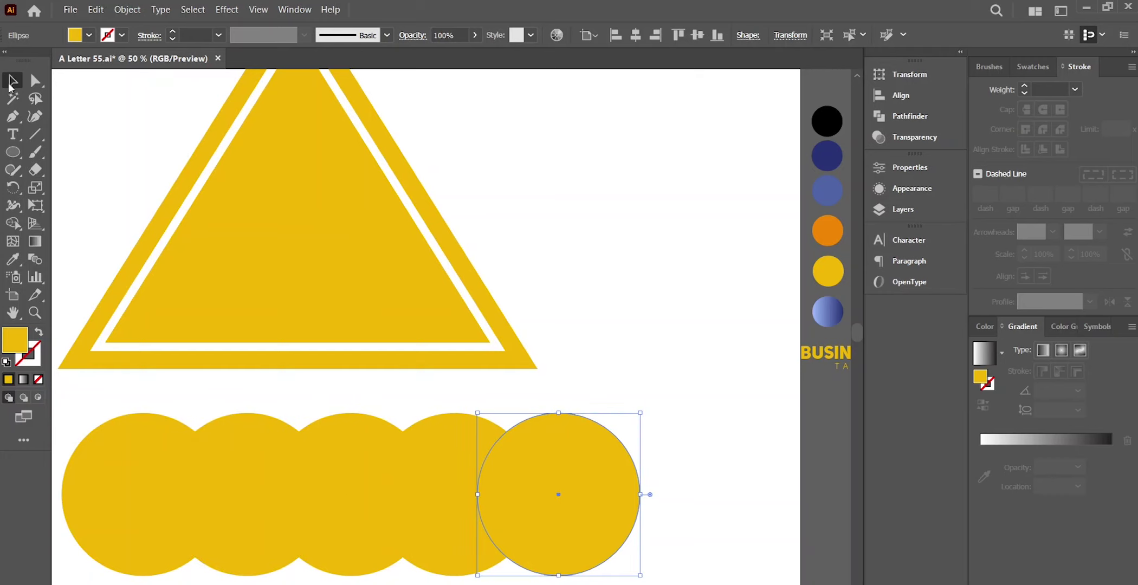
mouse_move(237, 253)
mouse_down()
mouse_move(329, 351)
mouse_move(325, 392)
mouse_up()
drag(84, 342, 477, 541)
mouse_move(398, 396)
mouse_down()
mouse_move(372, 345)
mouse_move(382, 353)
mouse_up()
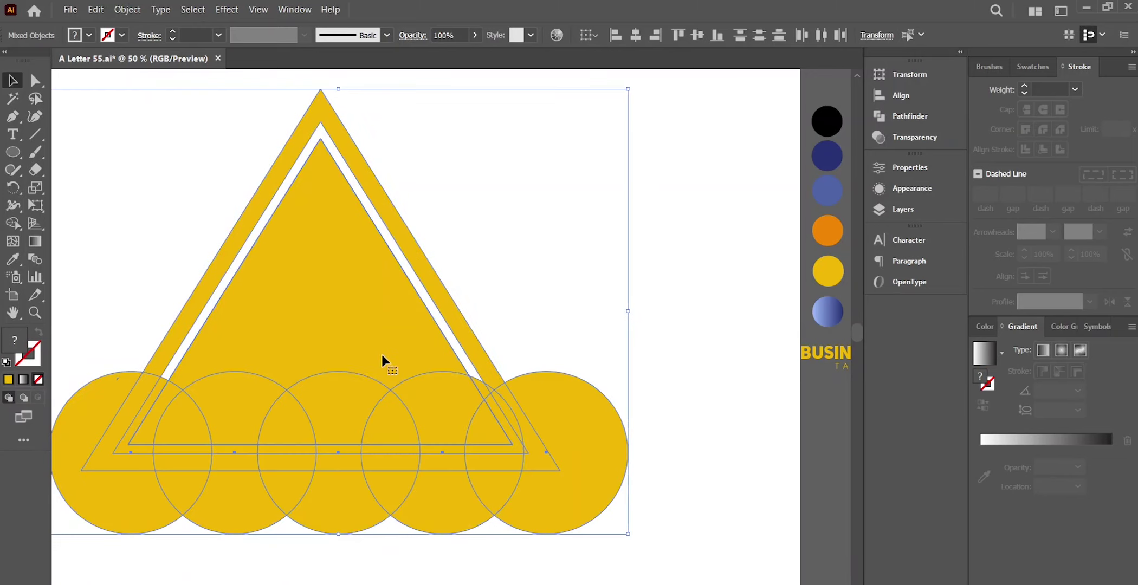
- Remove the circle pieces outside the triangle with Shape Builder, leaving a scalloped bottom edge
click(12, 223)
mouse_move(625, 504)
mouse_down()
mouse_move(543, 482)
mouse_move(110, 451)
mouse_up()
alt+click(127, 452)
mouse_move(202, 497)
mouse_down()
mouse_move(217, 430)
mouse_move(112, 382)
mouse_up()
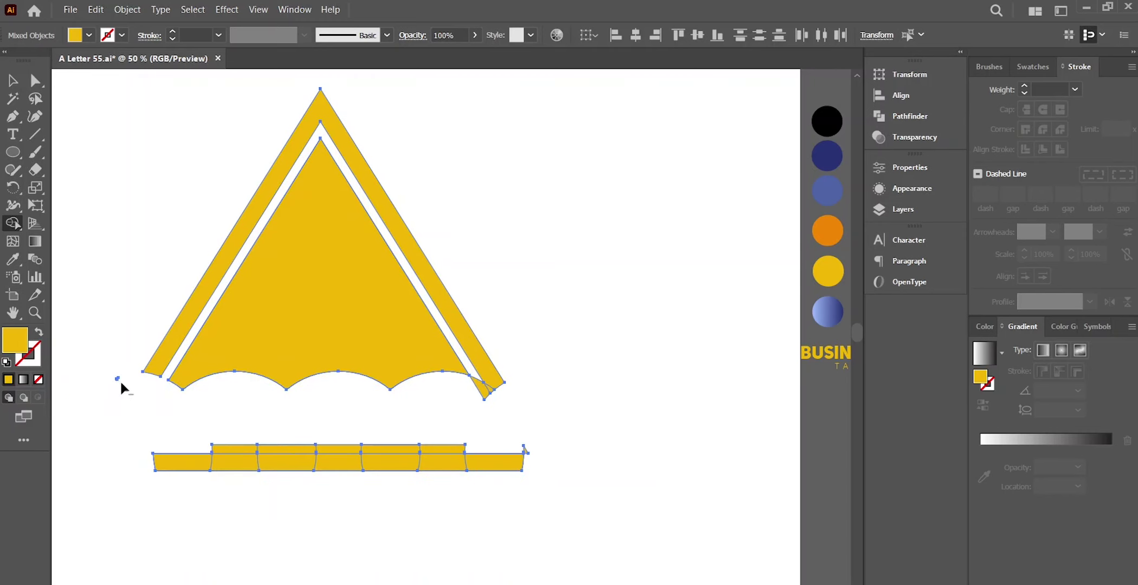
mouse_move(157, 460)
mouse_down()
mouse_move(258, 488)
mouse_move(286, 454)
mouse_move(508, 462)
mouse_up()
drag(308, 450, 522, 456)
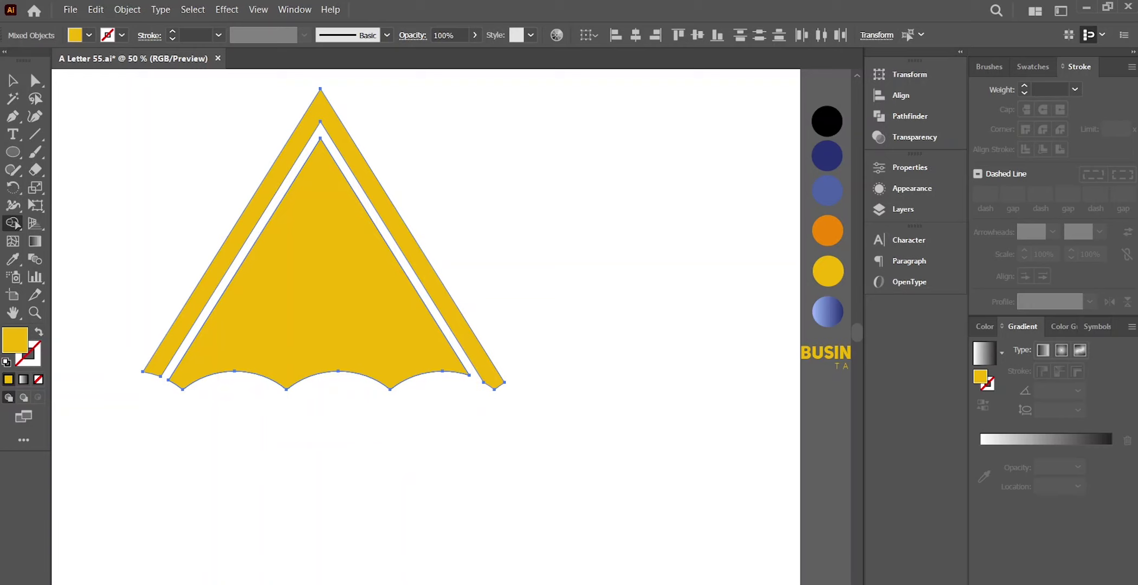
- Move the scalloped triangle artwork down the artboard and deselect it
click(12, 80)
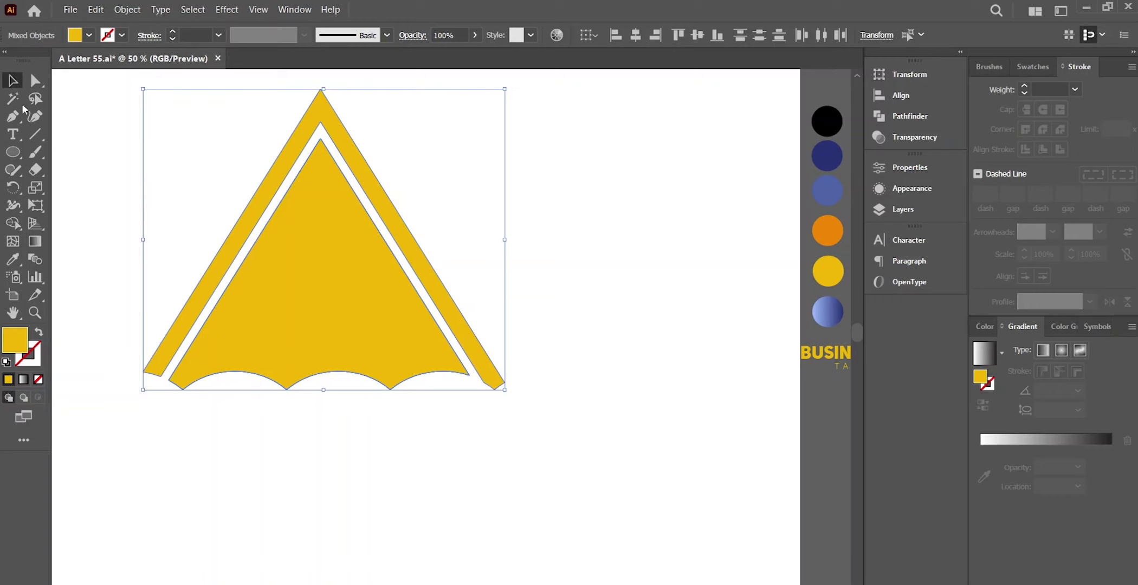
mouse_move(238, 233)
mouse_down()
mouse_move(257, 303)
mouse_move(211, 313)
mouse_up()
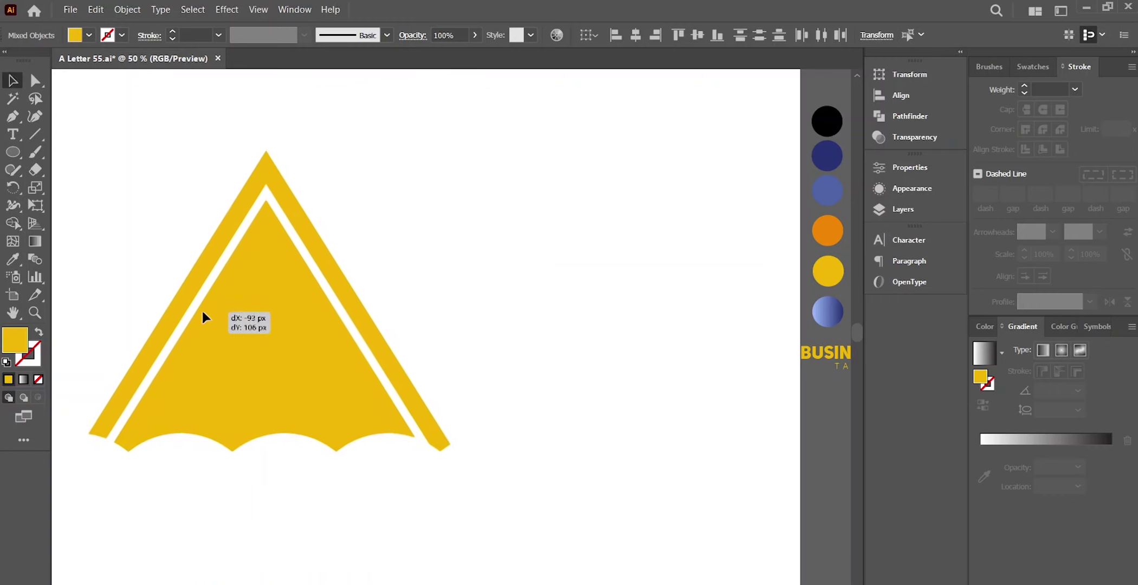
click(581, 252)
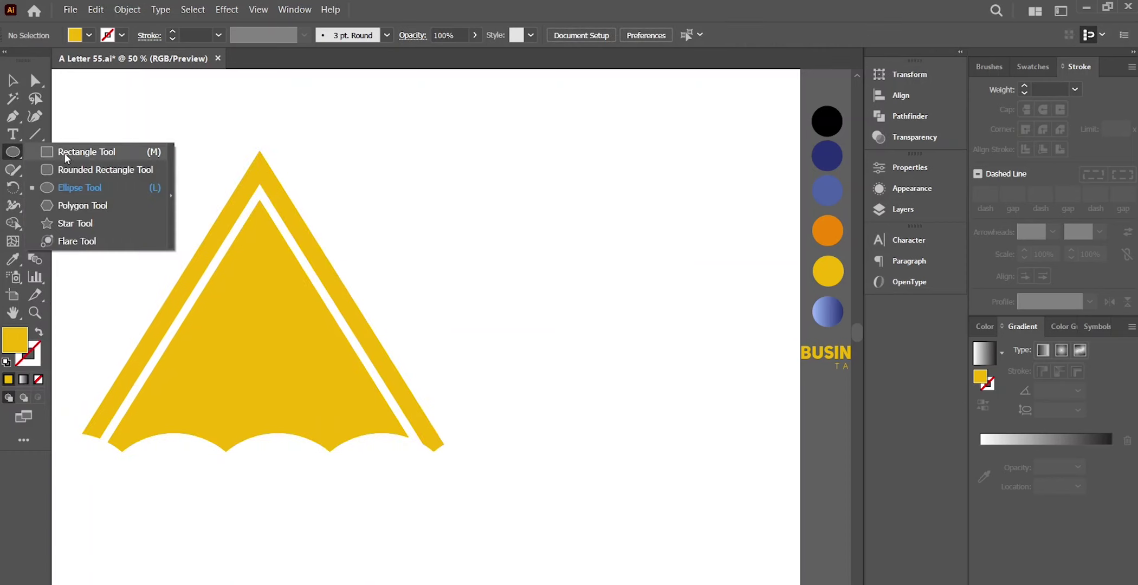
- Create a rectangle 300 px wide and 1 px high with the Rectangle tool
drag(16, 155, 65, 152)
click(412, 178)
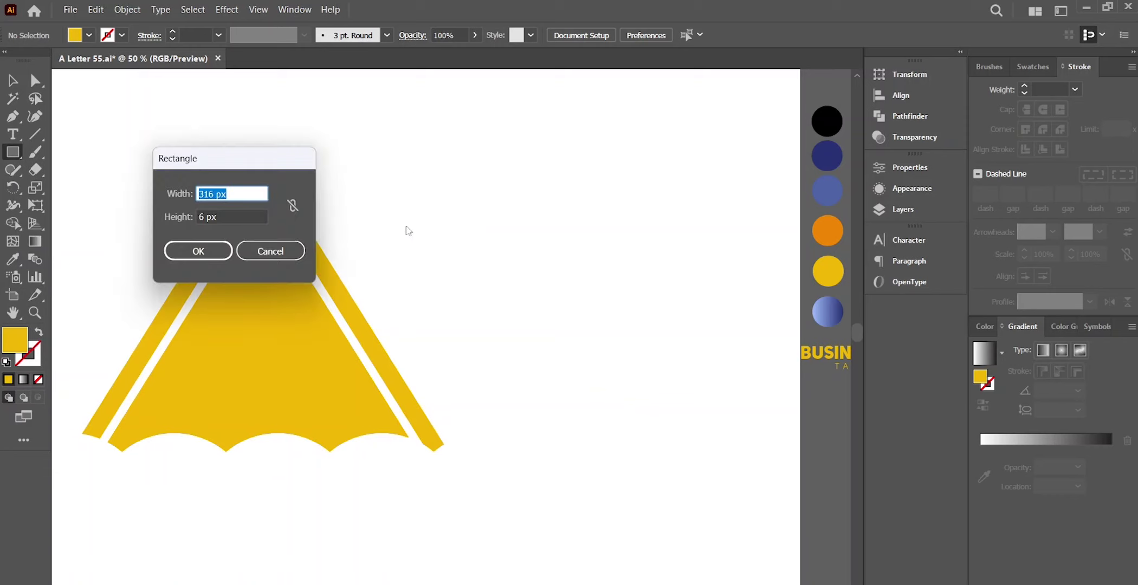
drag(205, 218, 195, 218)
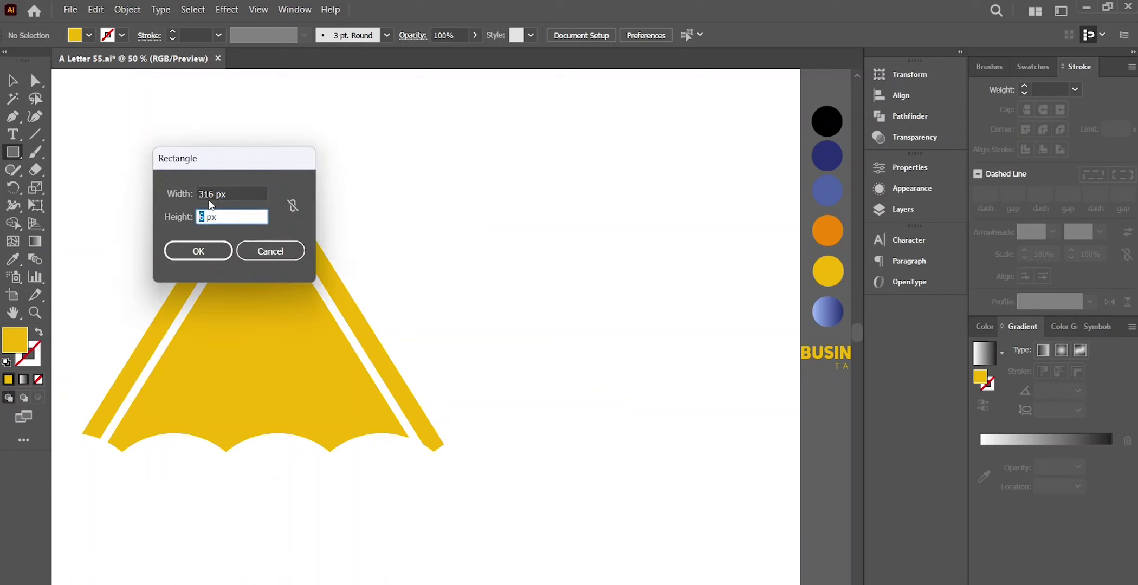
click(238, 194)
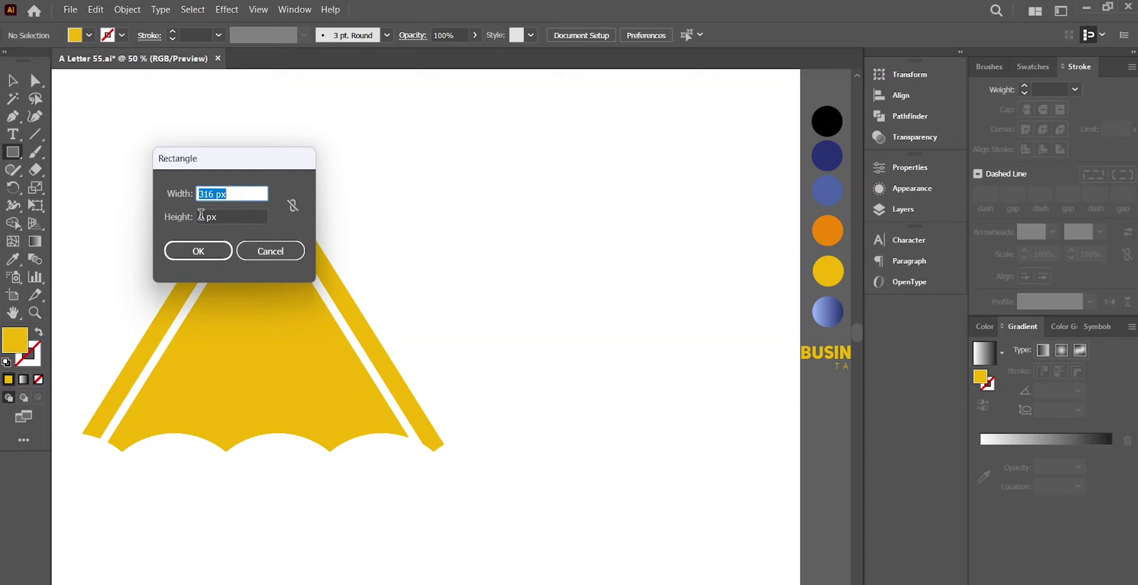
text(300)
key(Tab)
text(1)
key(Return)
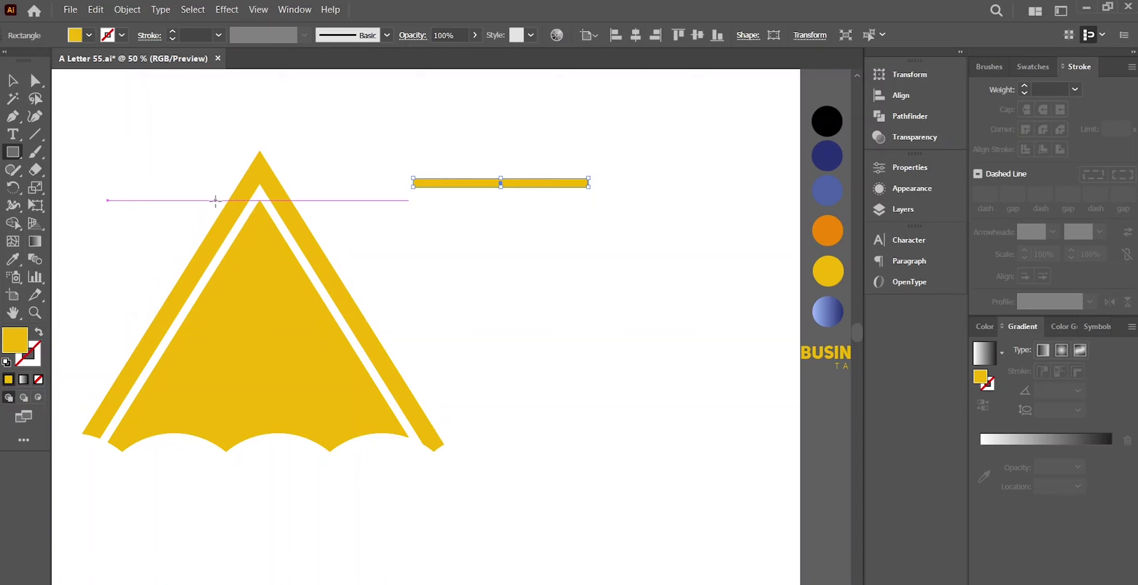
- Position the bar across the triangle's upper part and select both together
click(12, 80)
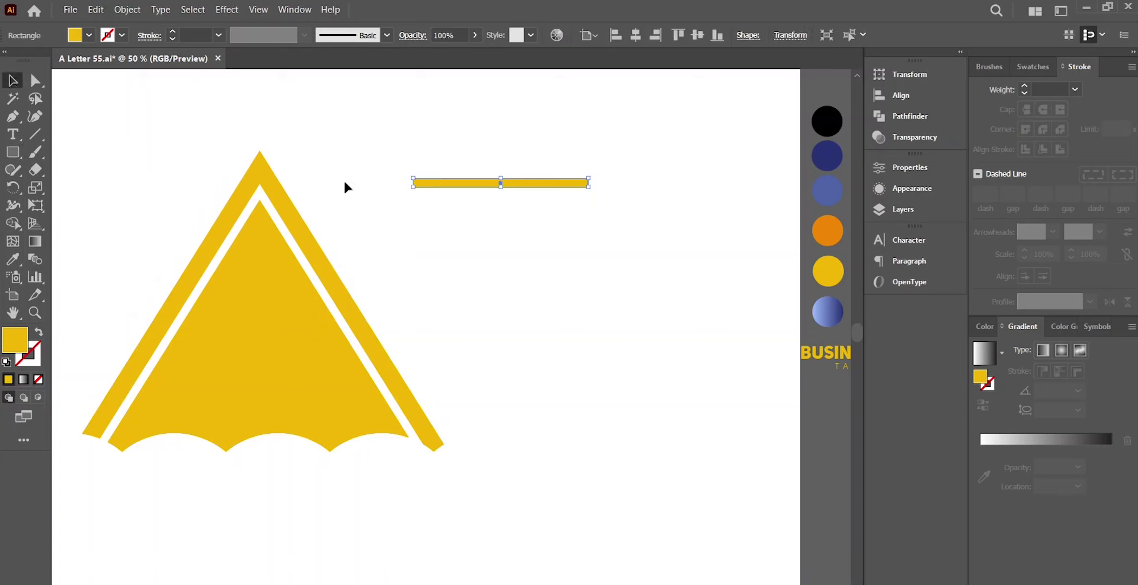
drag(464, 185, 223, 281)
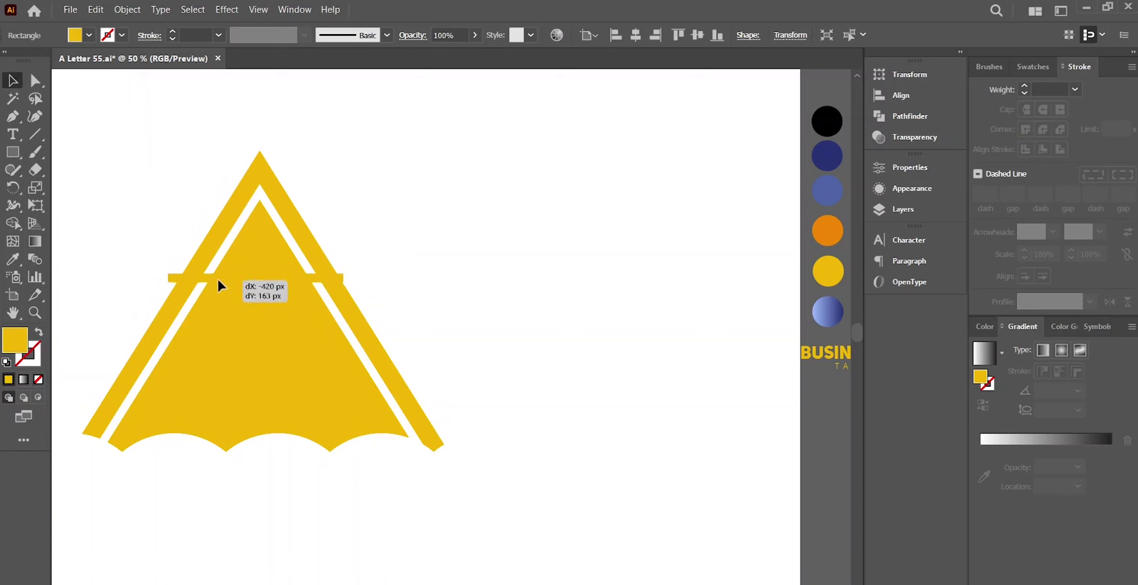
drag(223, 280, 222, 276)
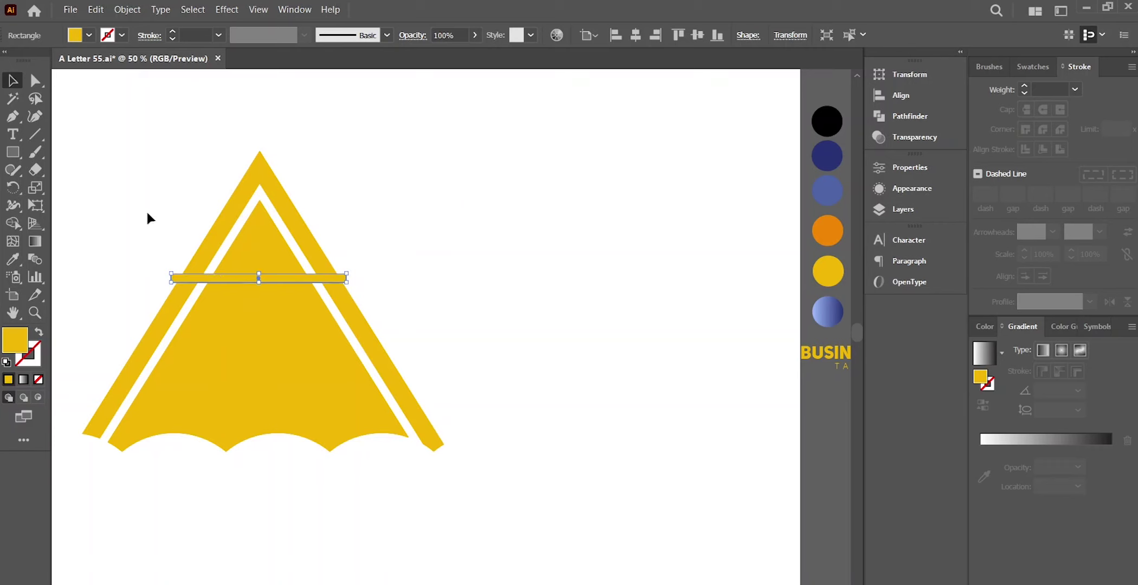
drag(145, 210, 396, 416)
- With Shape Builder, delete the bar pieces and merge the left stripe, apex and right stripe
click(11, 224)
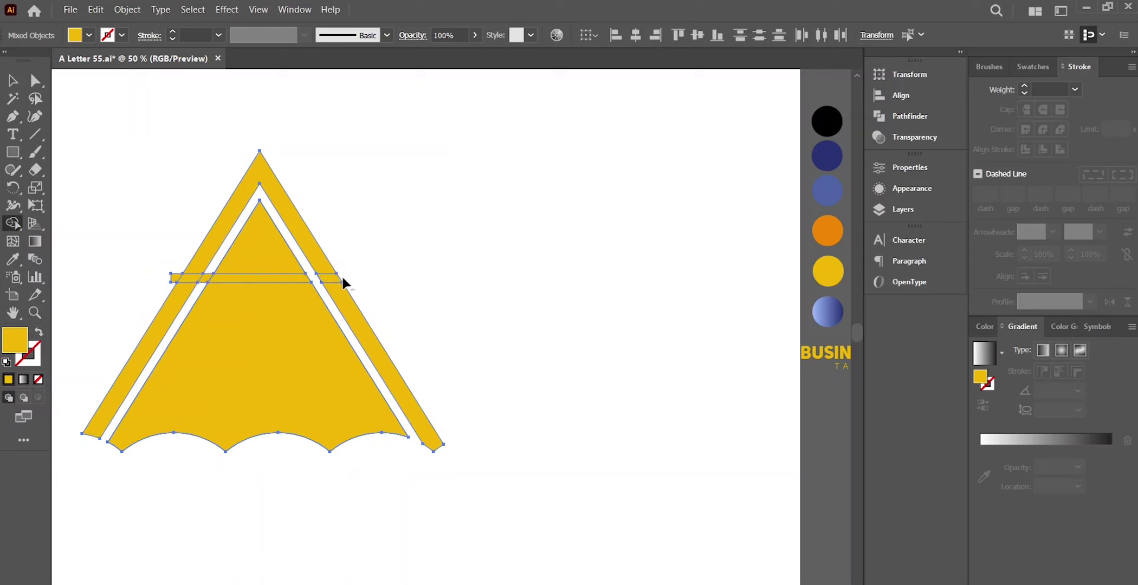
alt+click(271, 278)
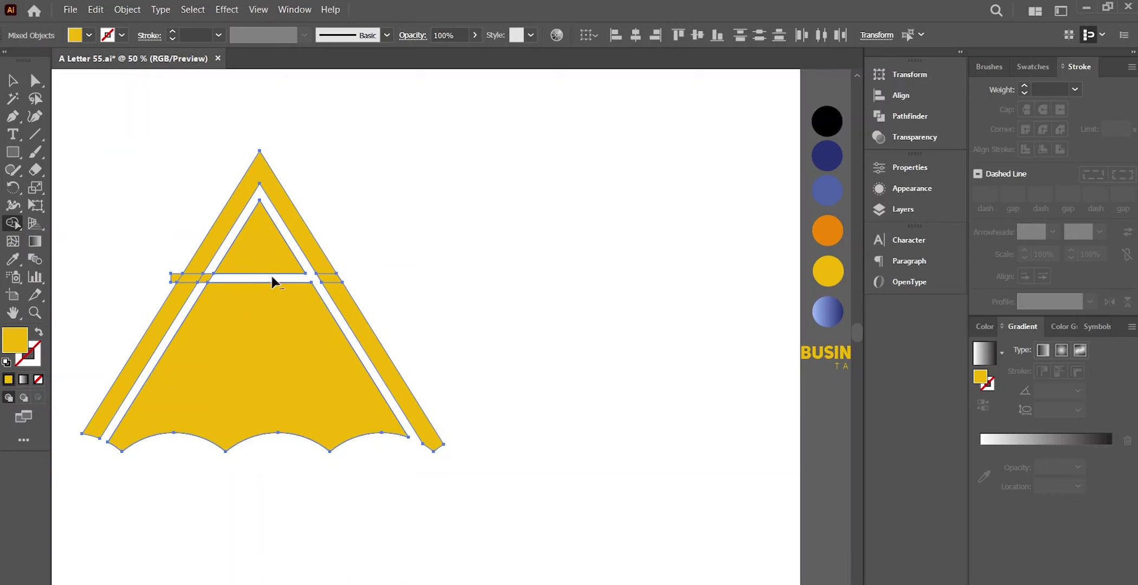
alt+click(205, 276)
mouse_move(169, 293)
mouse_down()
mouse_move(325, 270)
mouse_move(341, 301)
mouse_up()
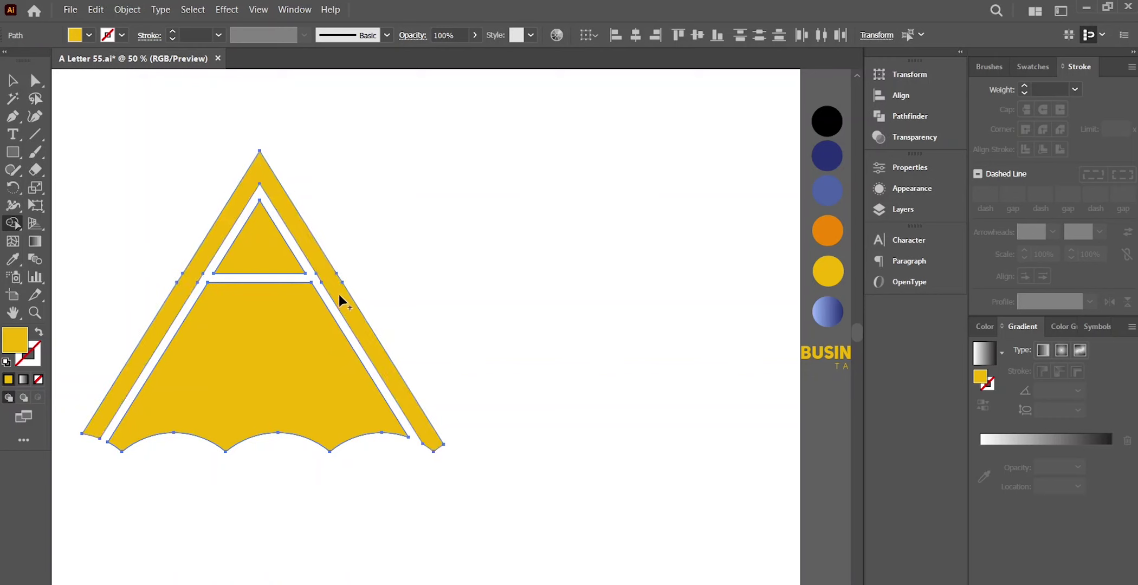
- Fill the outer A-shaped stripe black using the Eyedropper on the black sample
click(12, 80)
click(372, 180)
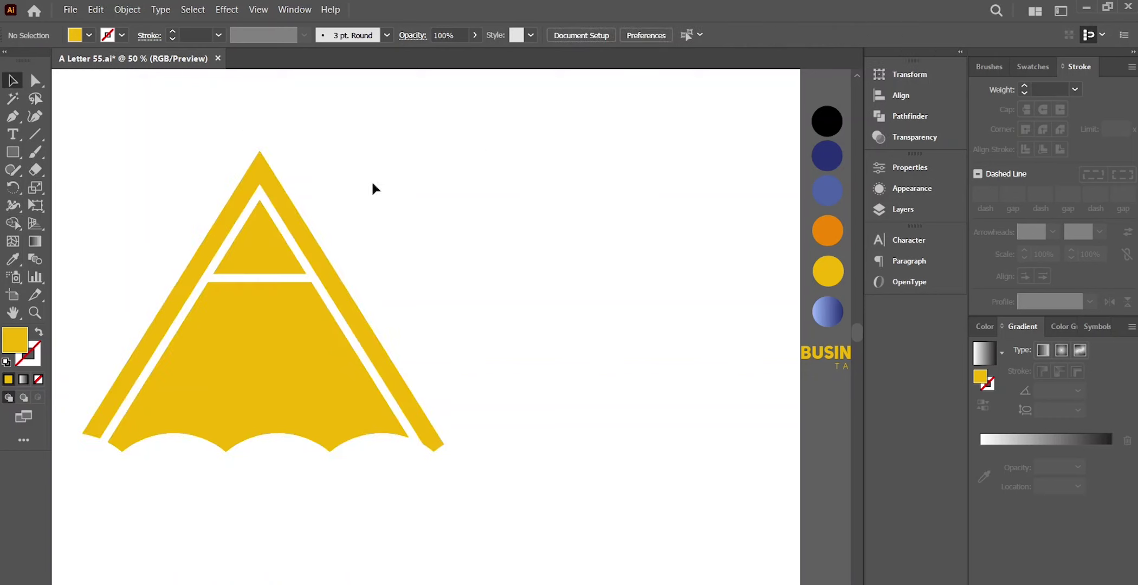
click(297, 224)
key(i)
click(824, 122)
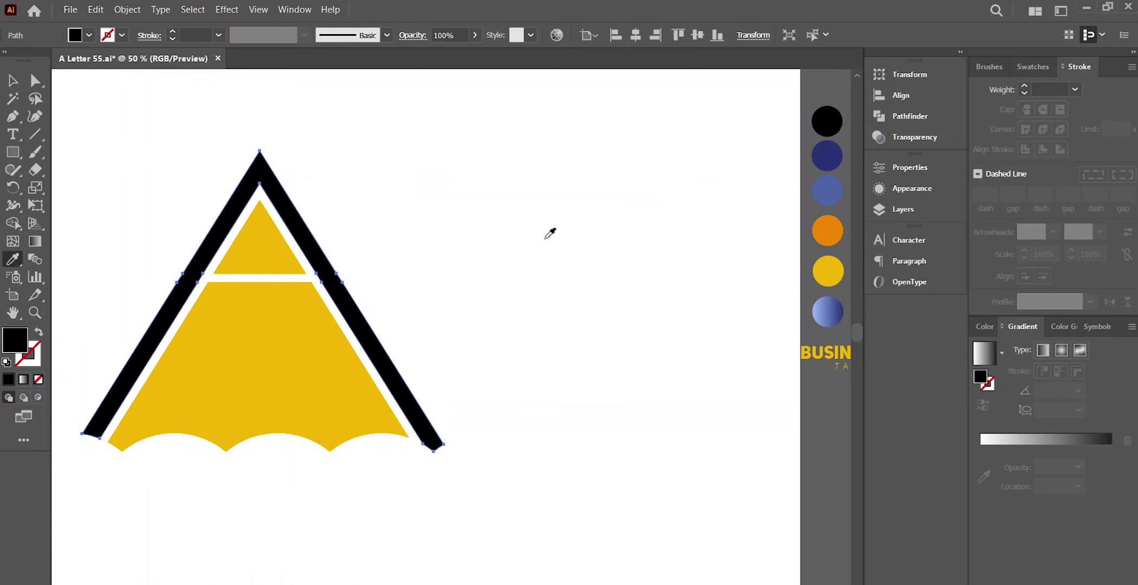
- Fill the small top triangle black the same way, then clear the selection
key(v)
click(283, 252)
key(i)
click(825, 120)
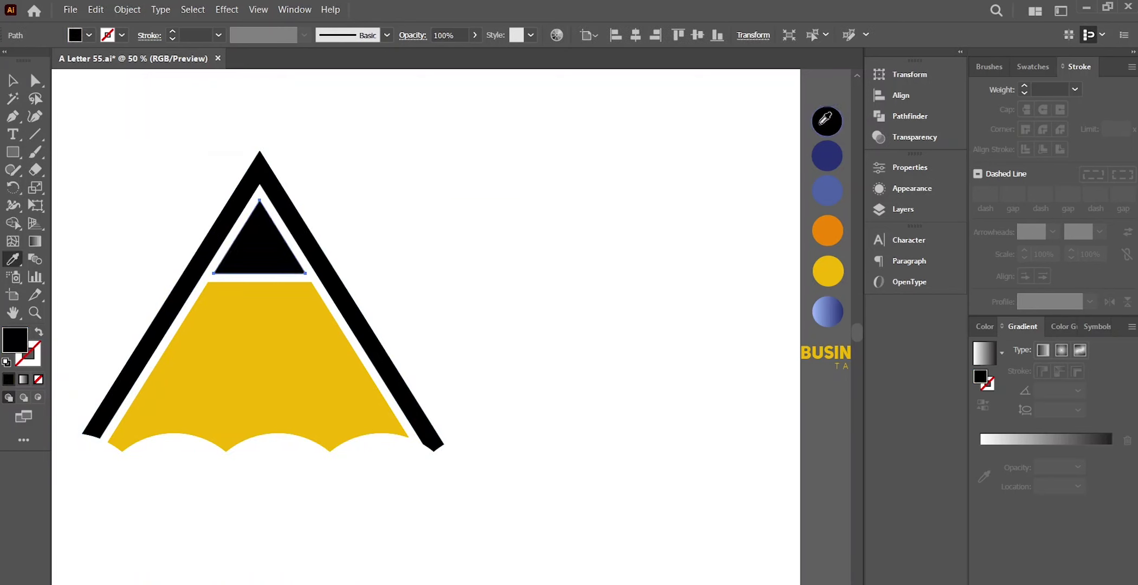
key(p)
click(433, 180)
key(v)
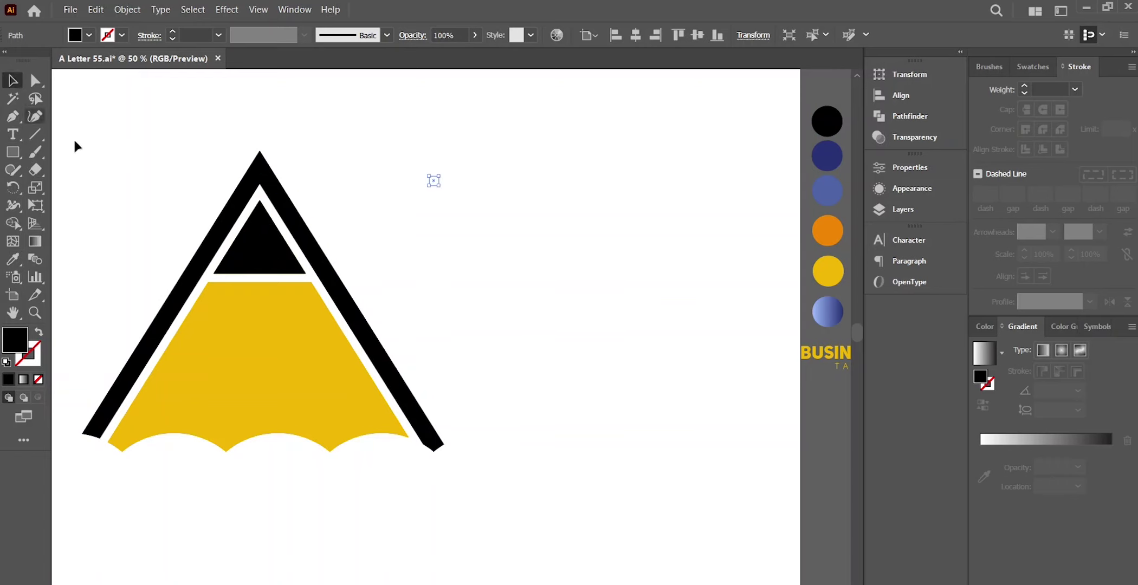
click(372, 203)
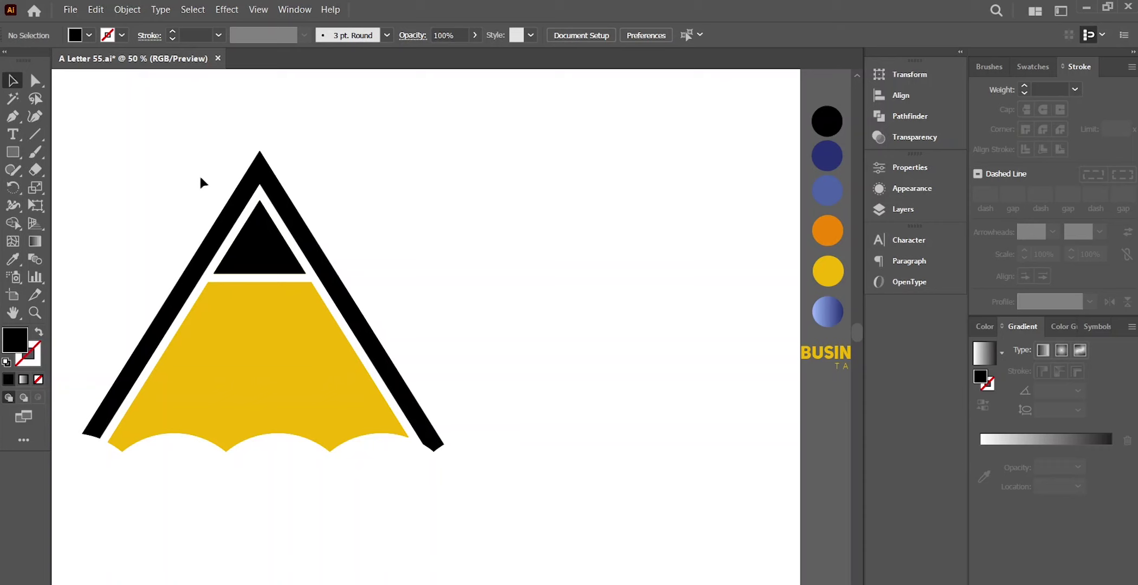
key(p)
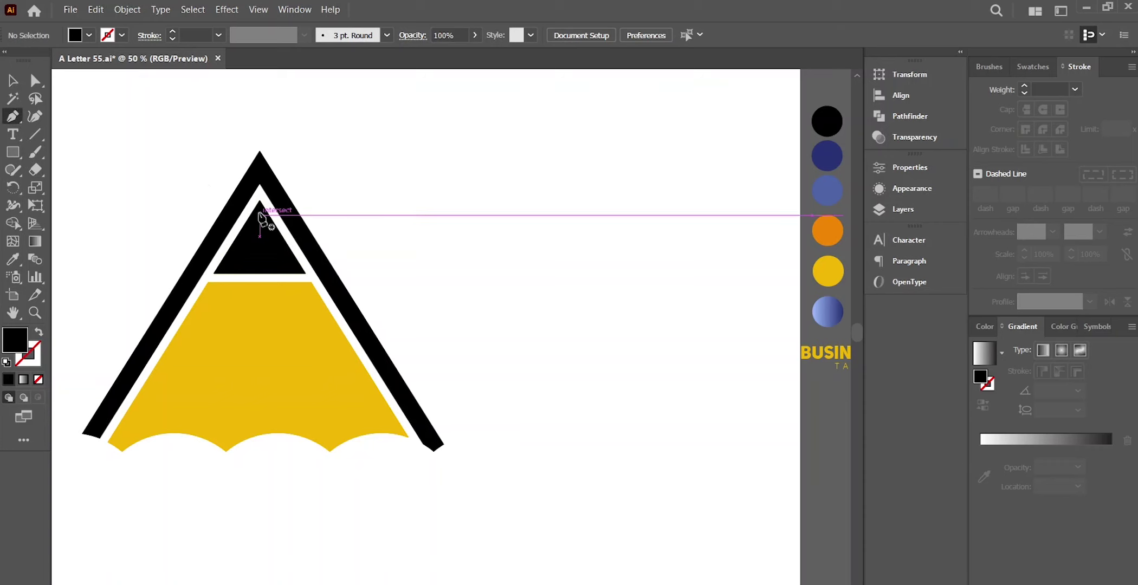
- Draw a narrow closed pen triangle along the right side of the black top triangle
click(260, 210)
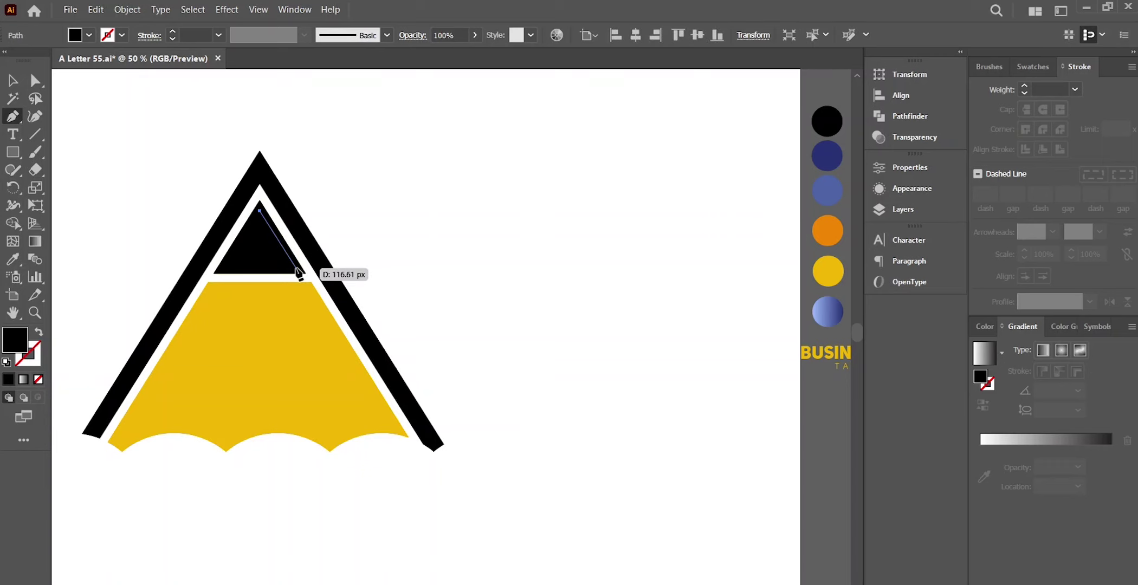
click(297, 269)
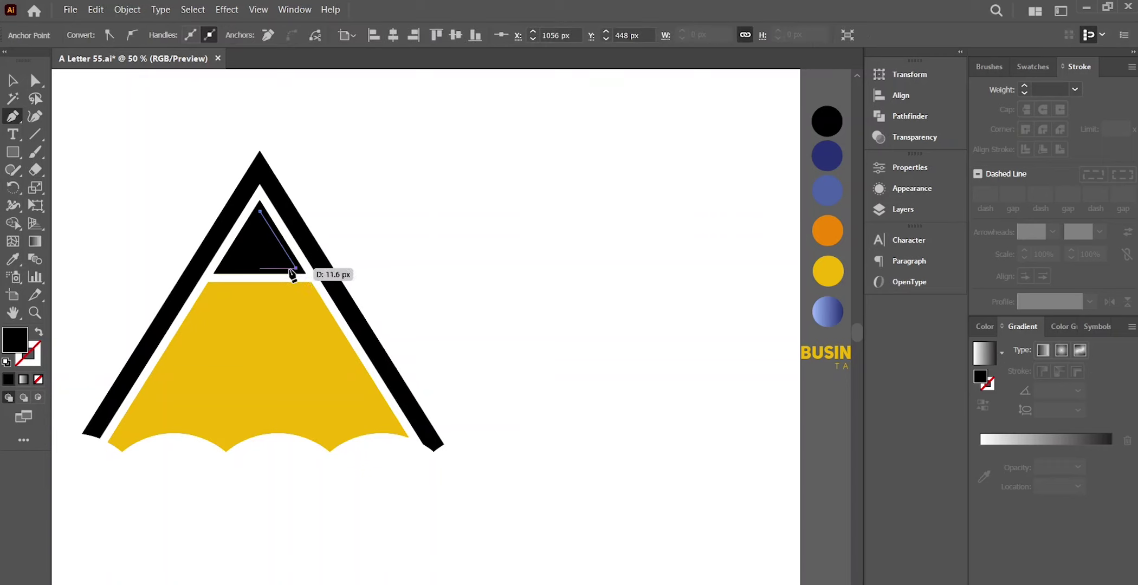
click(260, 211)
key(v)
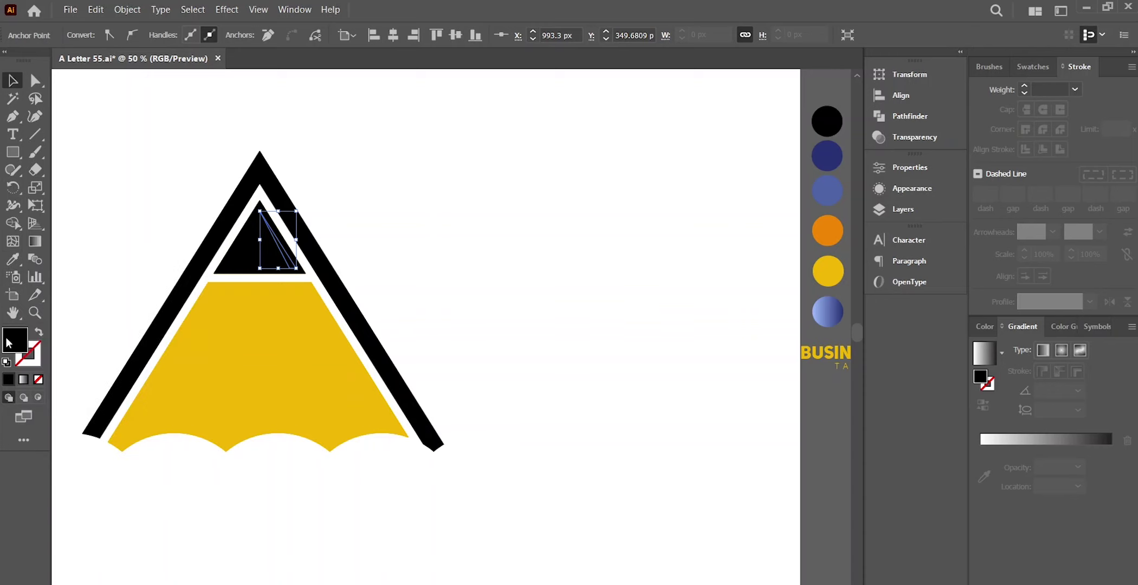
- Fill the sliver white by eyedropping the blank page, then deselect
click(12, 259)
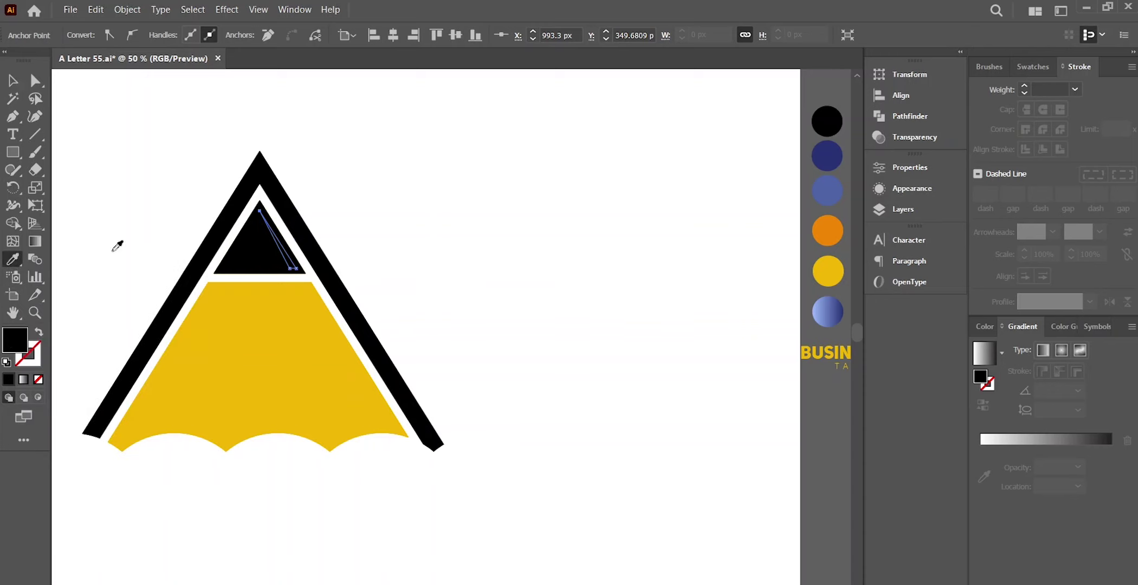
click(430, 253)
click(13, 81)
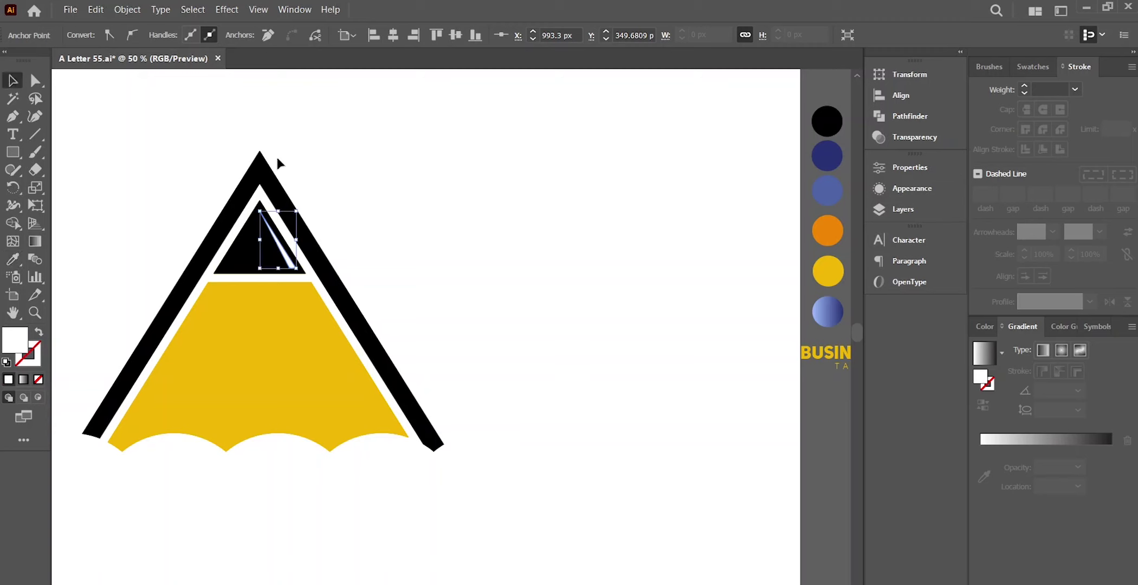
click(437, 200)
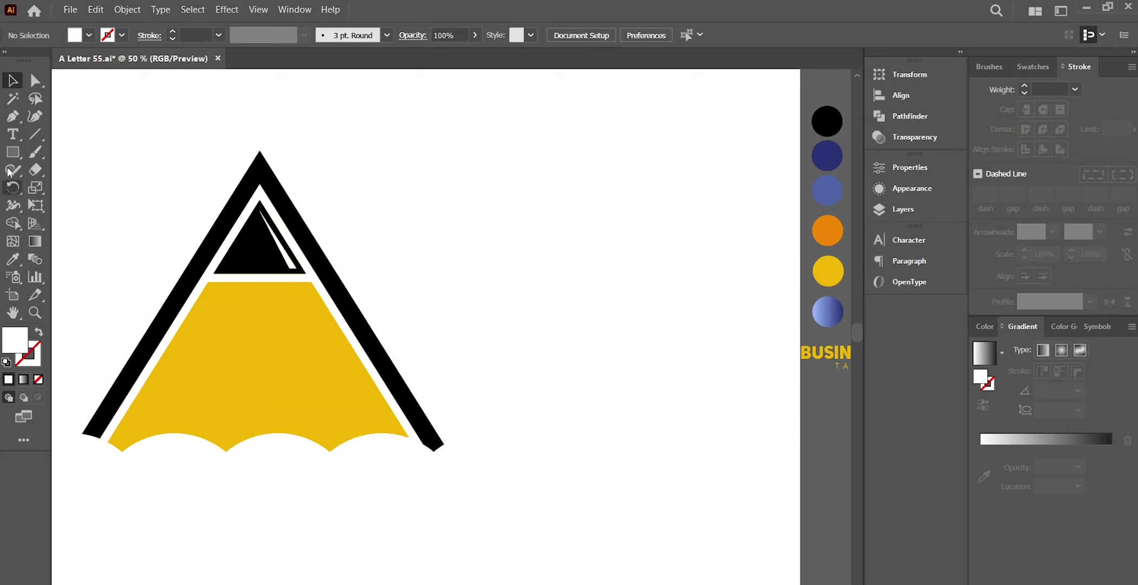
- Draw two dividing lines from the yellow body's top edge down to the scallops
click(12, 116)
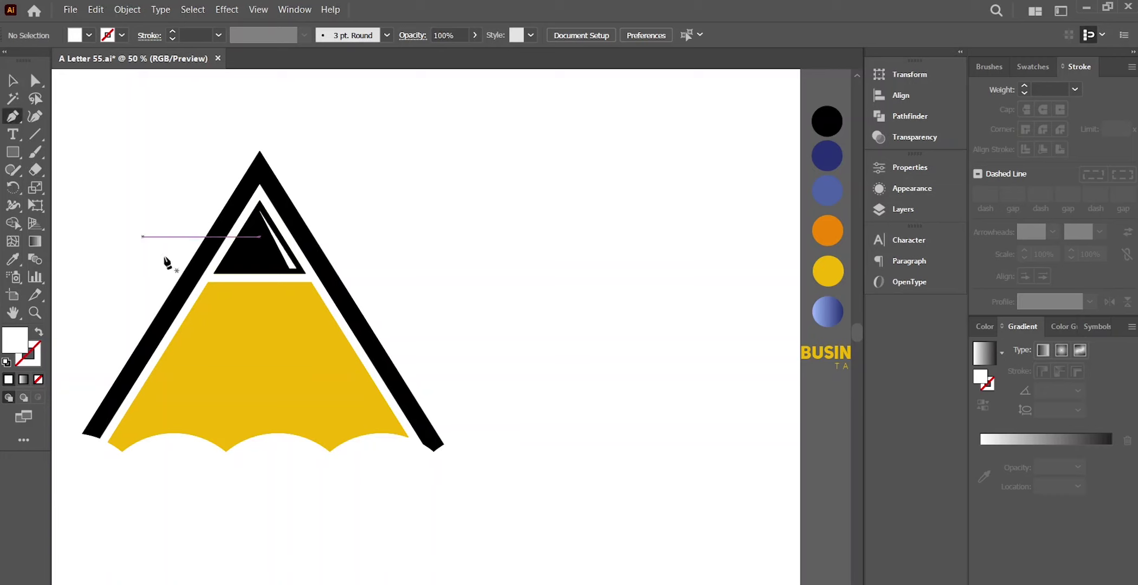
click(208, 282)
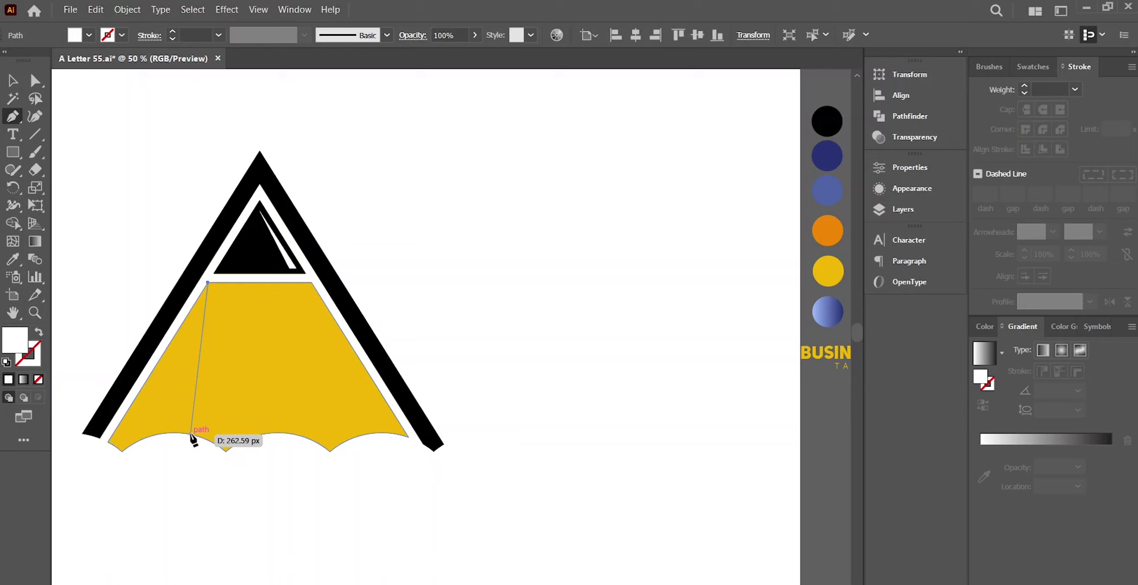
click(191, 434)
click(12, 80)
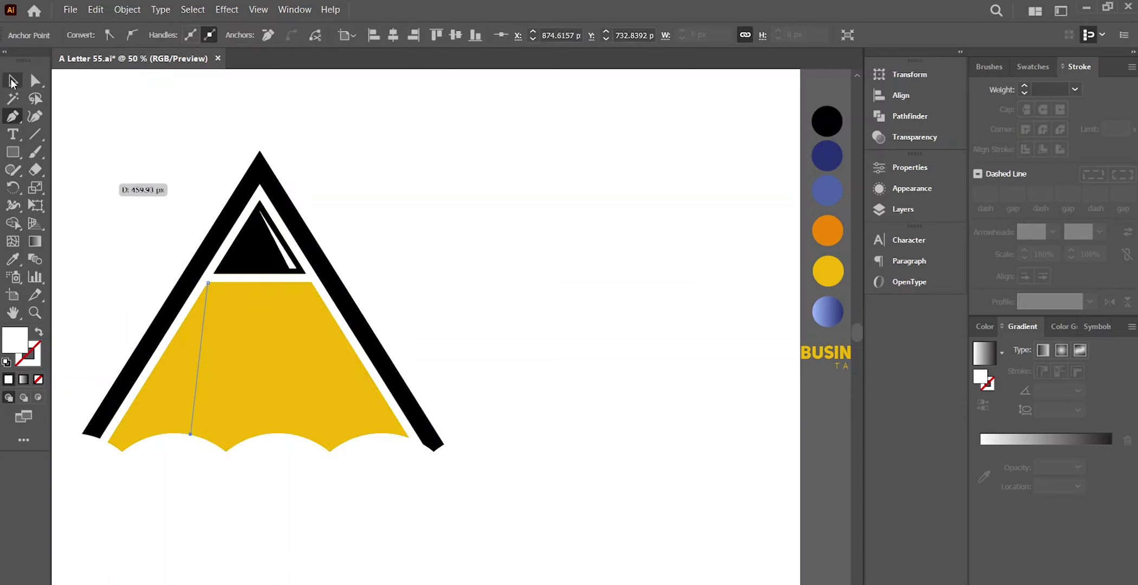
click(12, 116)
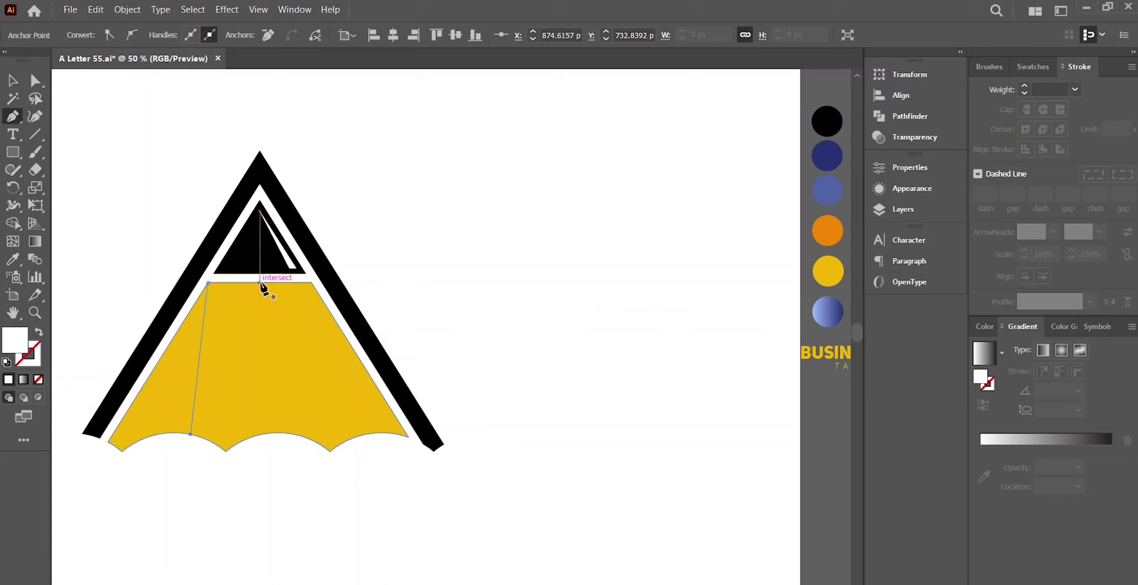
click(260, 282)
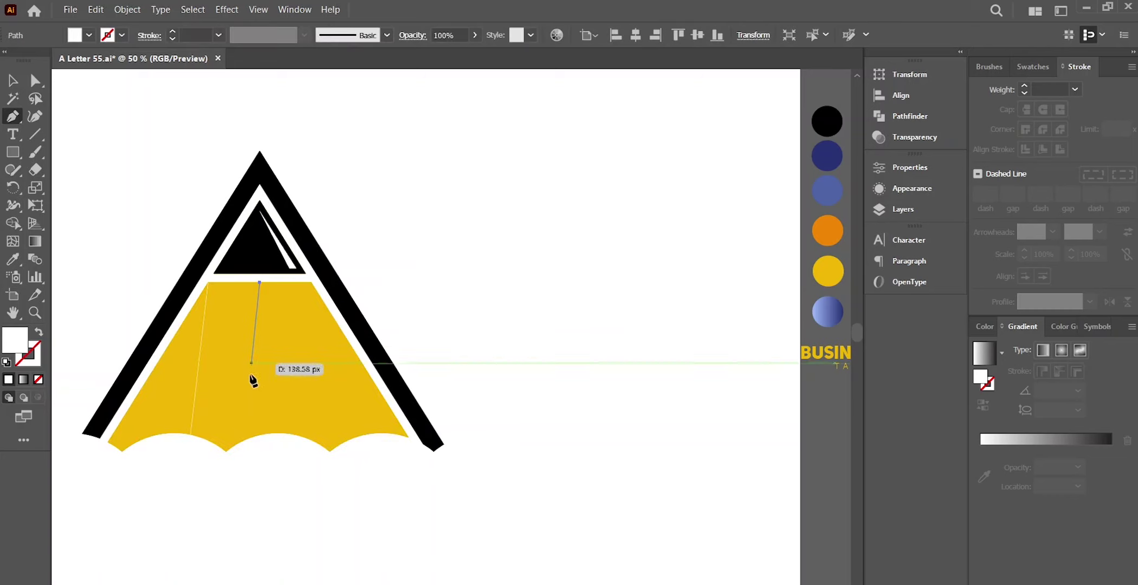
click(227, 450)
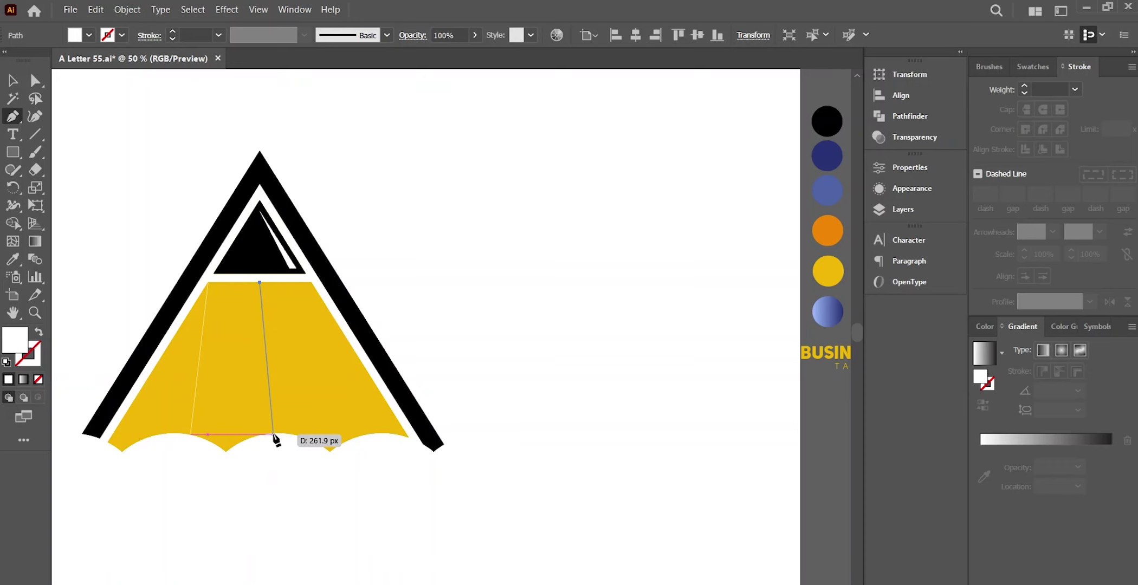
click(273, 434)
- Add a third dividing line, select the artwork, and split off the leftmost stripe with Shape Builder
click(13, 123)
click(293, 283)
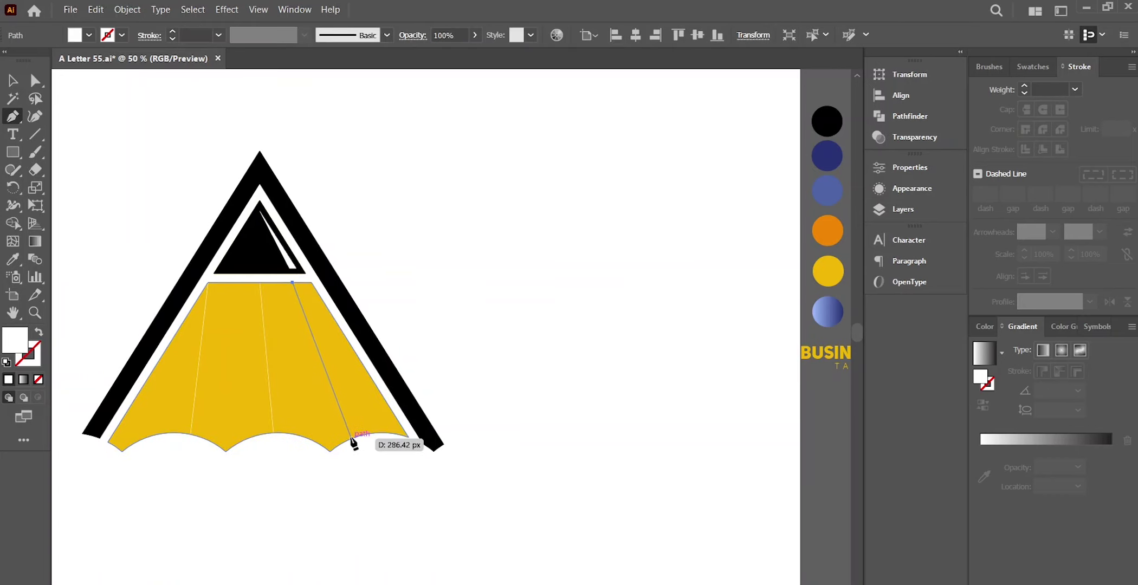
click(351, 439)
key(v)
drag(144, 177, 345, 407)
click(12, 223)
click(175, 367)
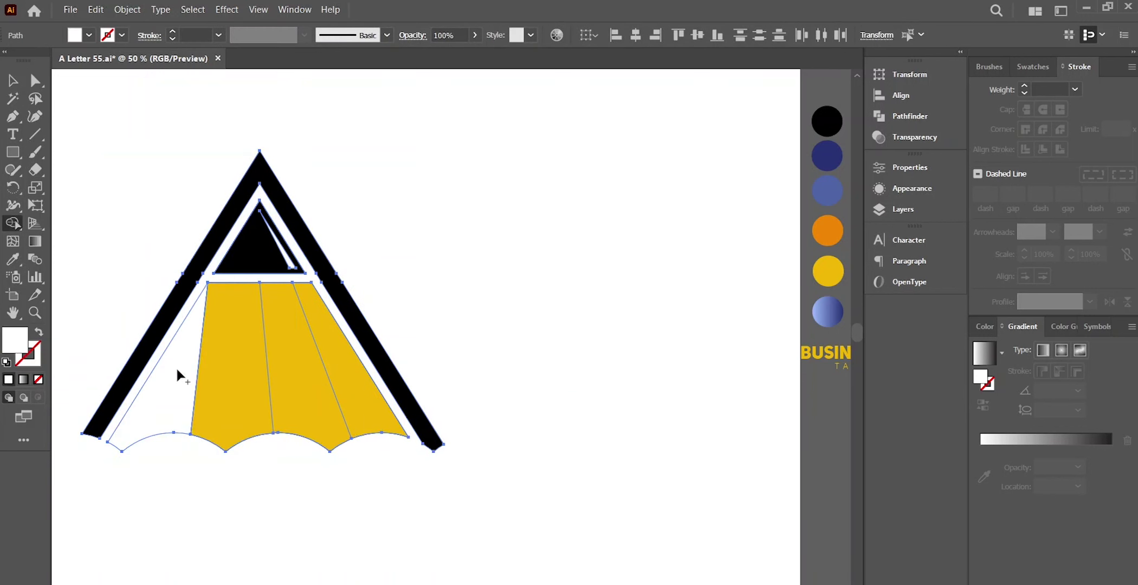
- Split the middle stripe into its own piece with Shape Builder, then deselect the artwork
click(221, 383)
key(ctrl+z)
click(300, 382)
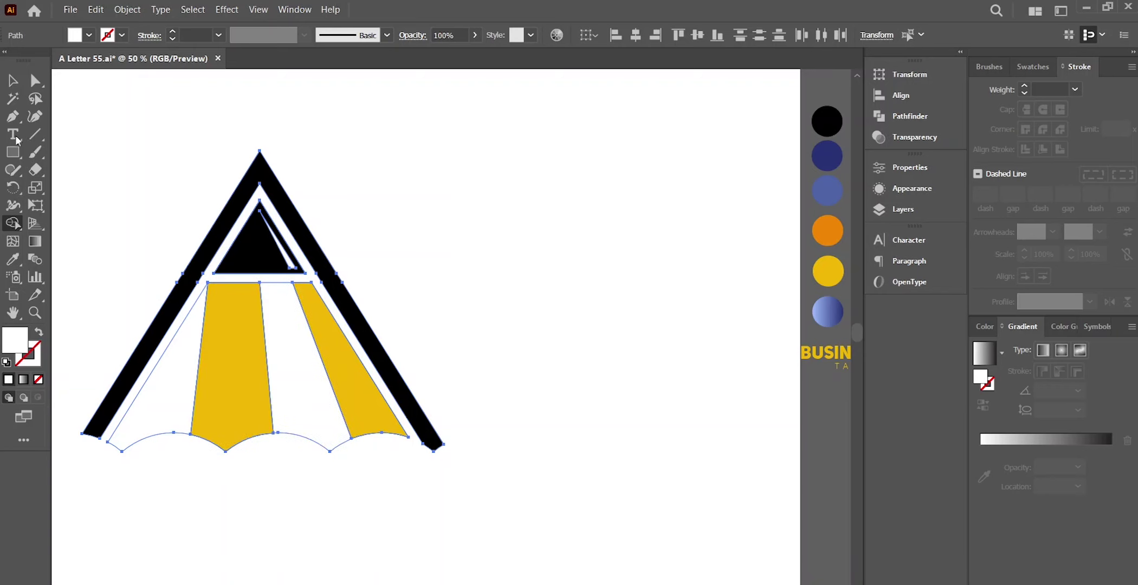
click(13, 80)
click(102, 532)
- Fill the first and third stripes with the orange swatch via the Eyedropper
click(145, 405)
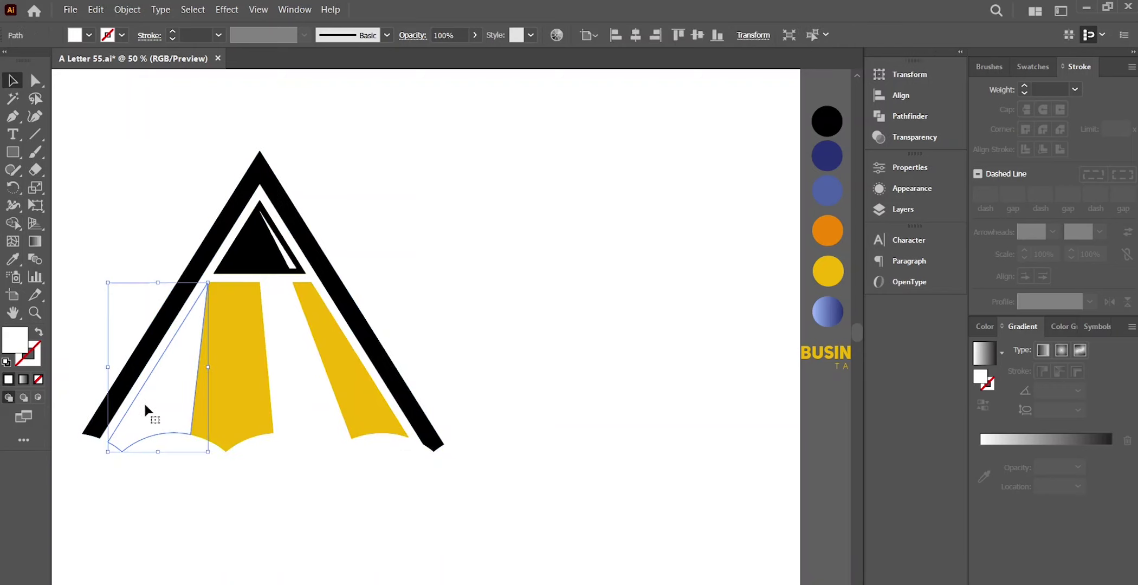
key(i)
click(832, 220)
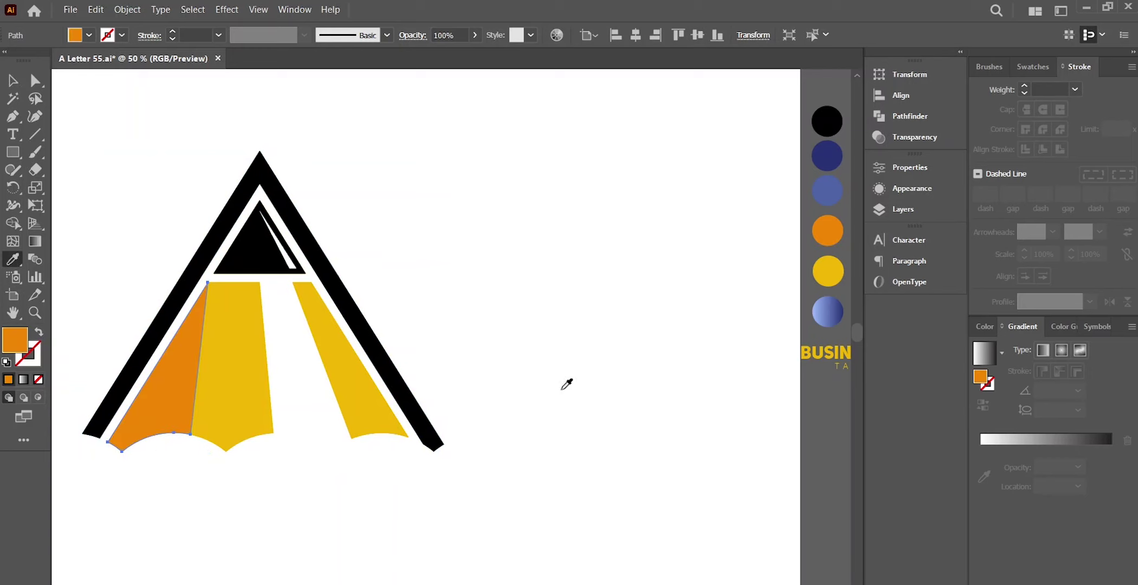
ctrl+click(318, 385)
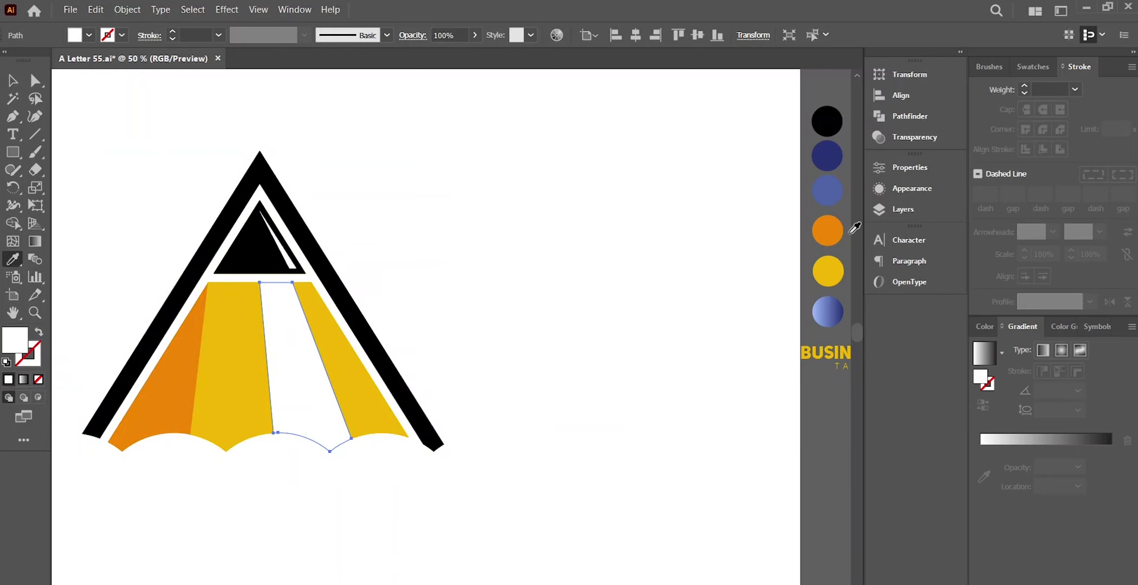
click(833, 225)
- Inspect the orange third stripe in isolation mode, then exit and deselect
key(v)
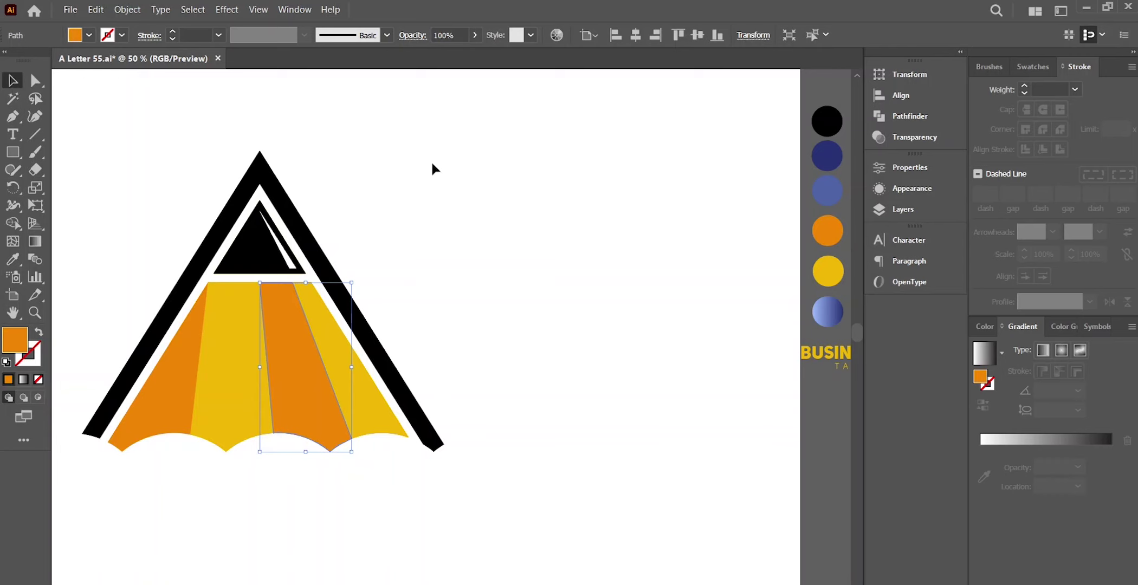
click(351, 247)
click(285, 382)
double_click(293, 377)
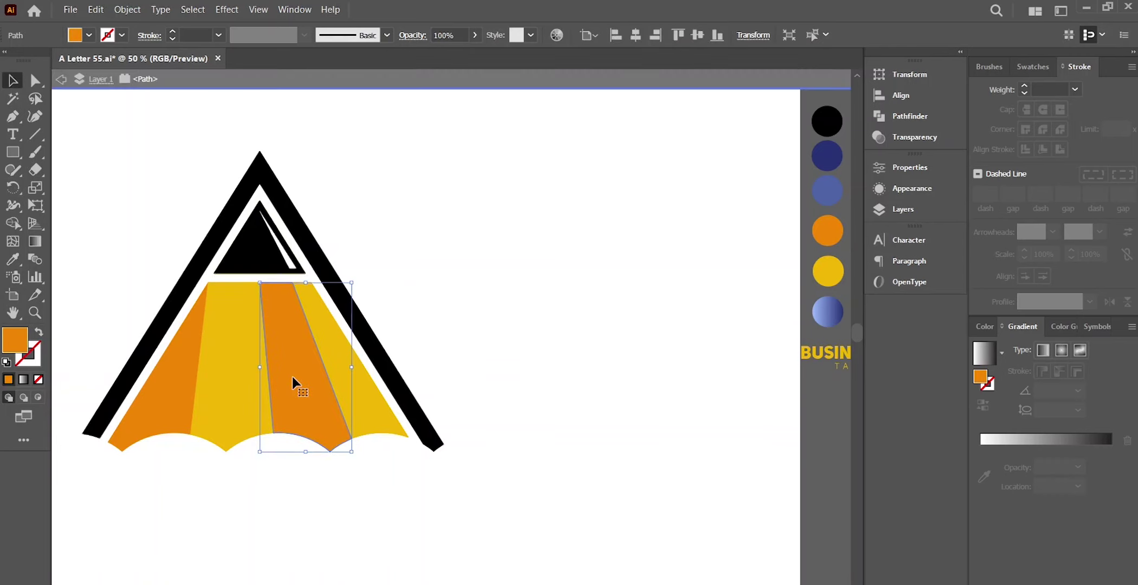
click(61, 79)
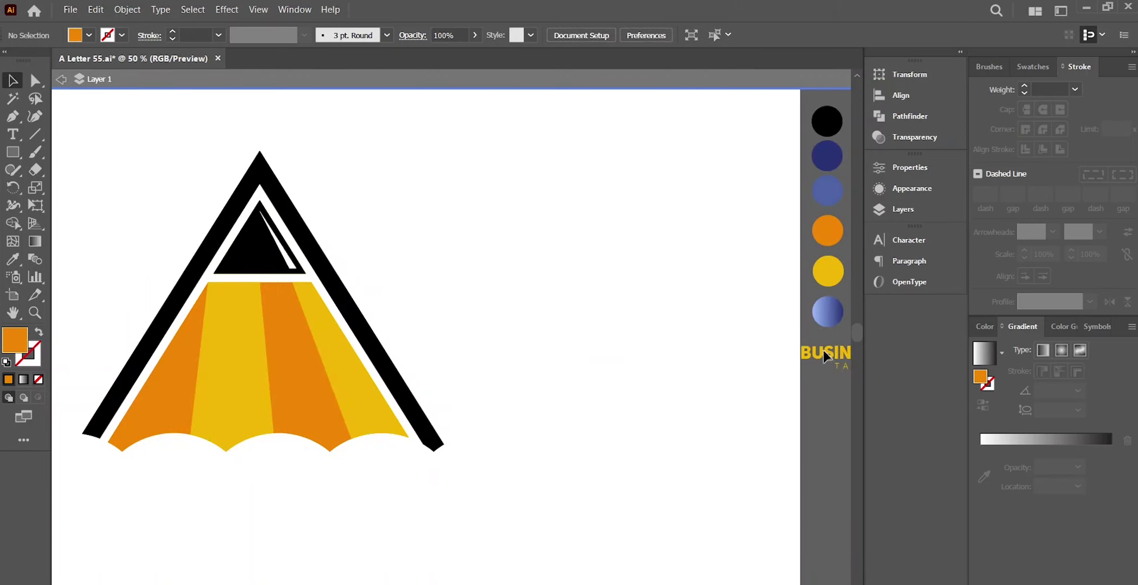
- Move the BUSINESS NAME text beneath the letter, enlarged and centred
drag(823, 350, 188, 497)
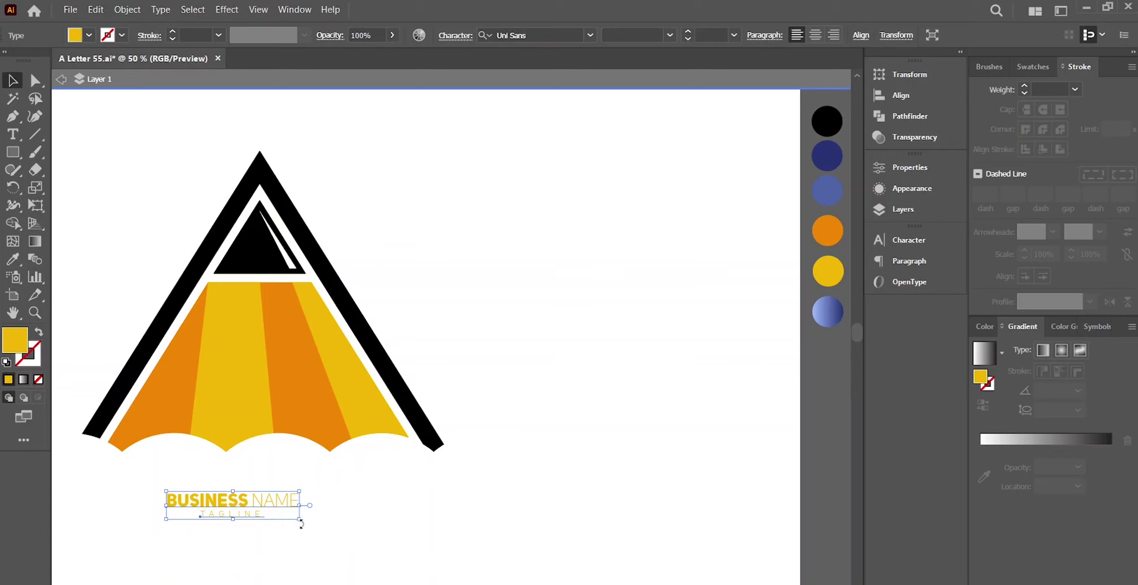
drag(298, 519, 503, 557)
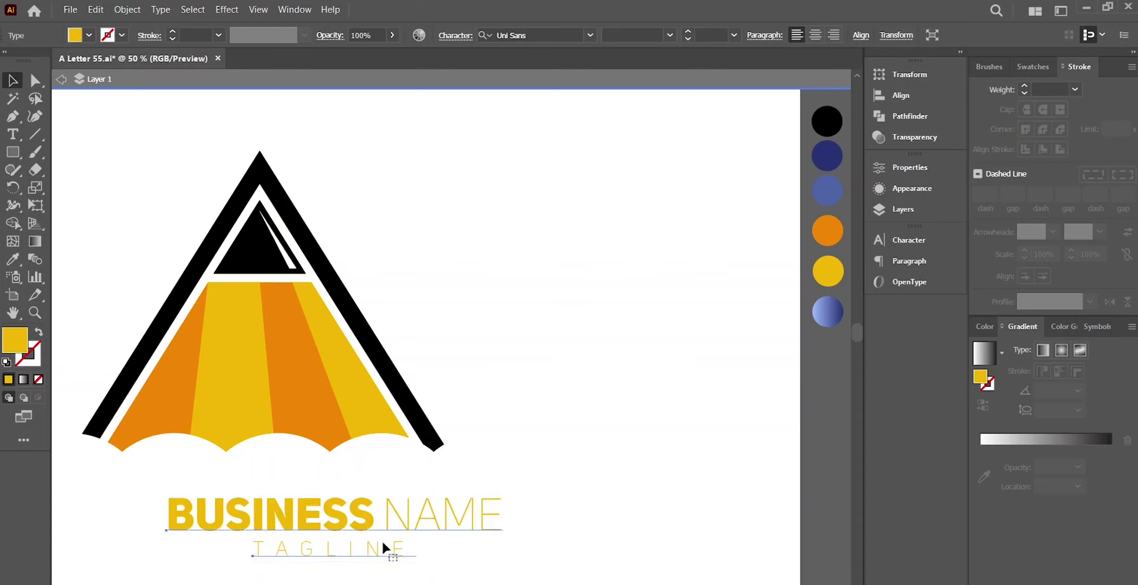
key(ctrl+z)
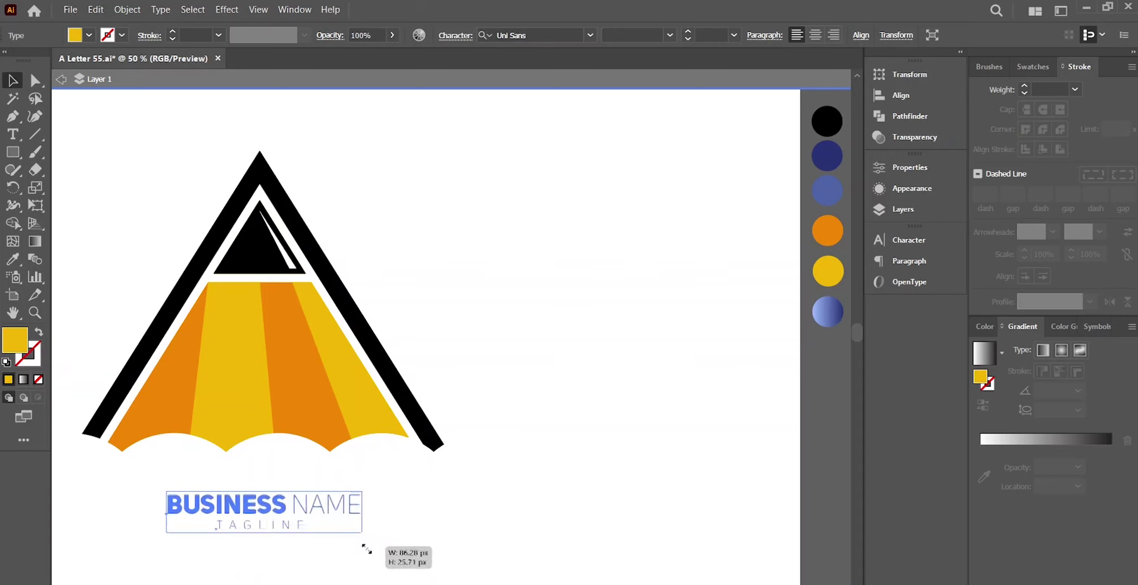
mouse_move(299, 522)
mouse_down()
mouse_move(466, 552)
mouse_move(259, 503)
mouse_up()
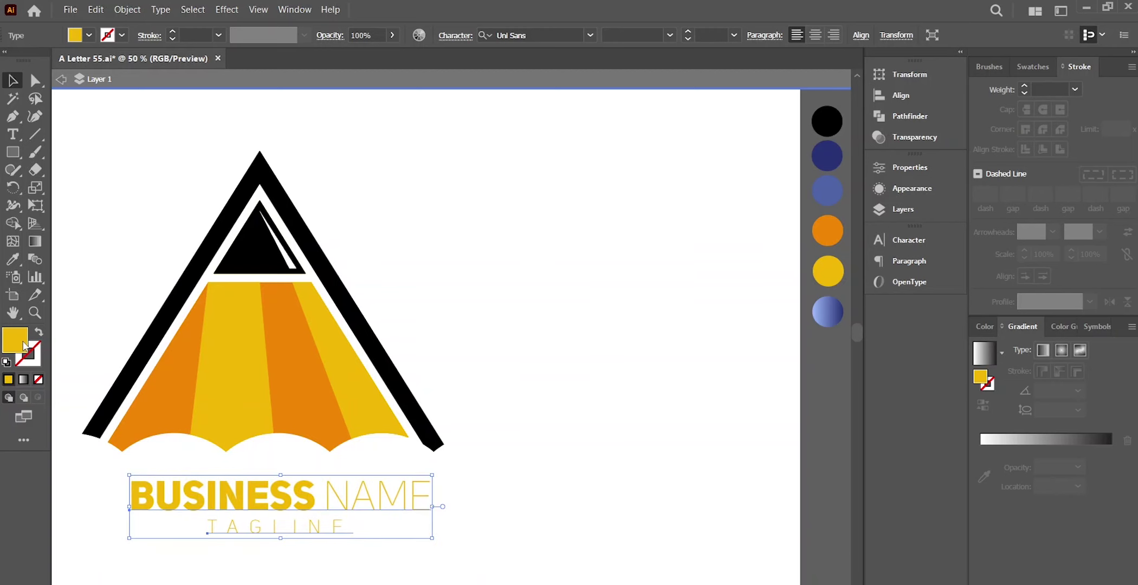
- Colour the text orange by sampling a stripe, then deselect to view the logo
key(i)
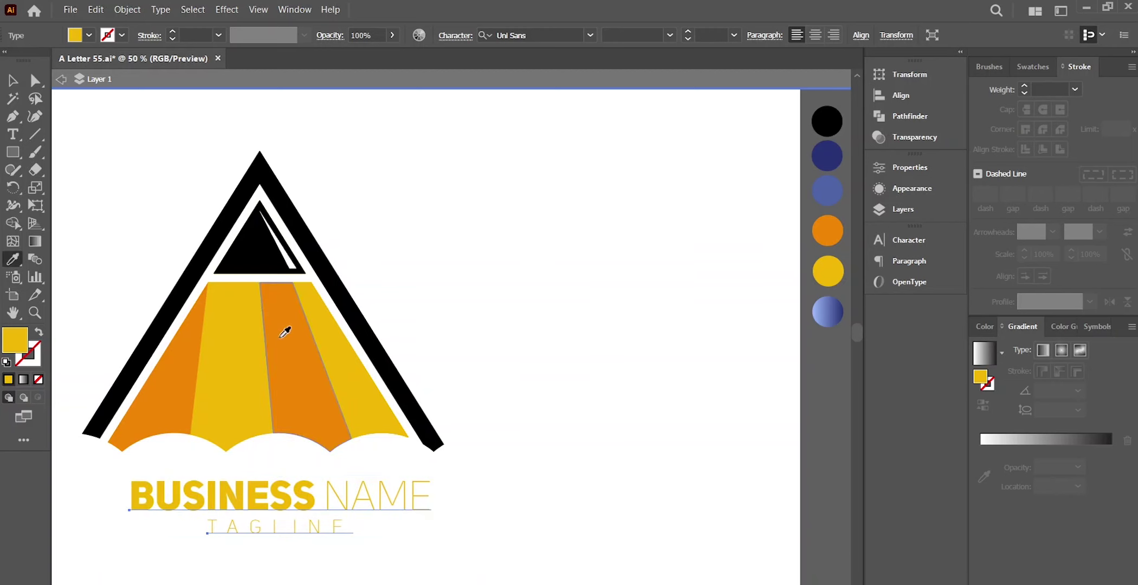
click(287, 330)
click(12, 82)
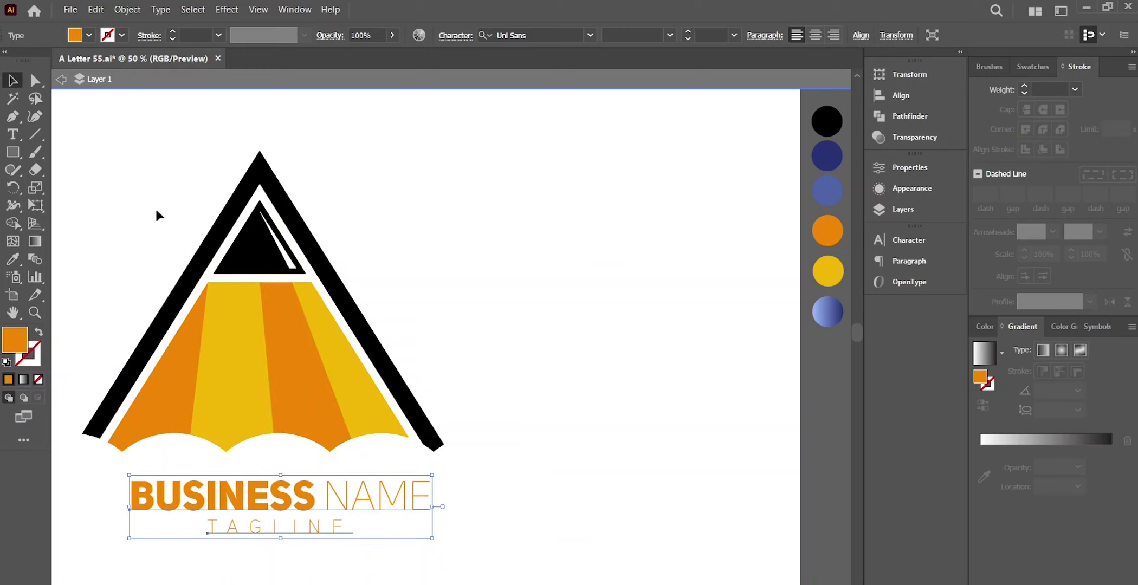
click(575, 509)
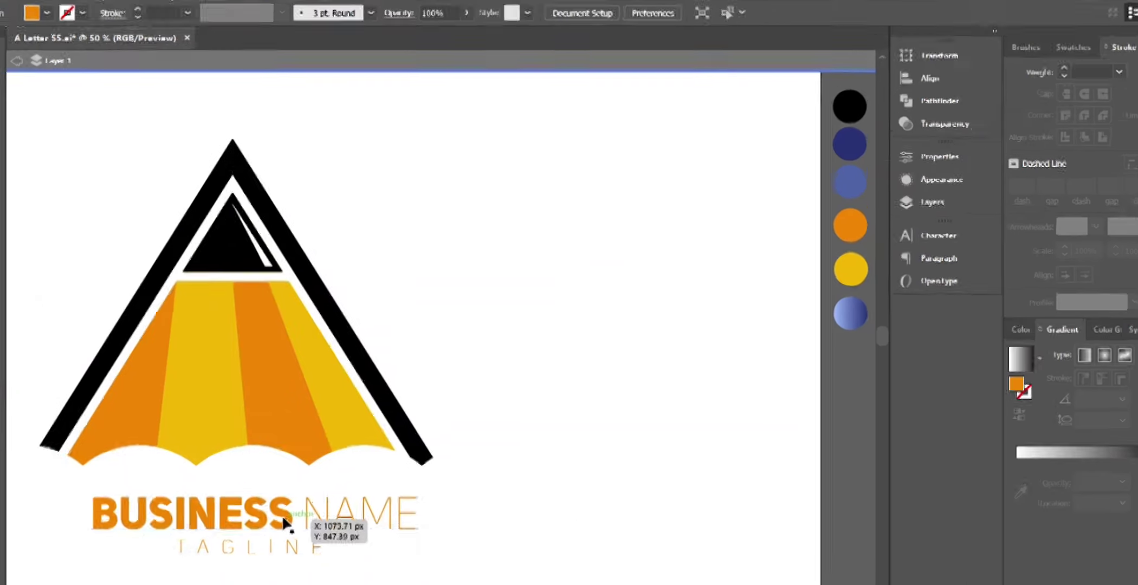